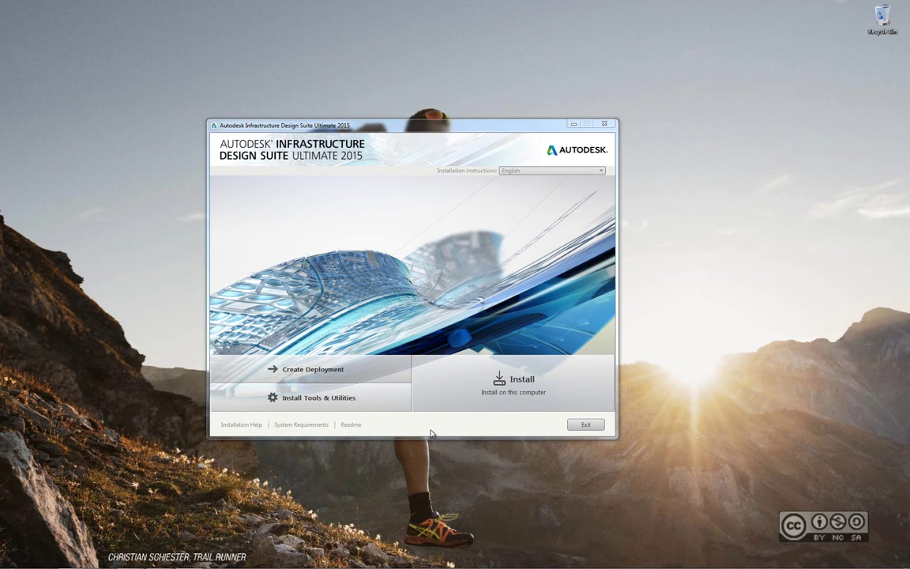
- Open the suite's Installation Help and read through the Infrastructure Design Suite Installation Supplement, then return to the installer
{"action": "left_click", "coordinate": [233, 425]}
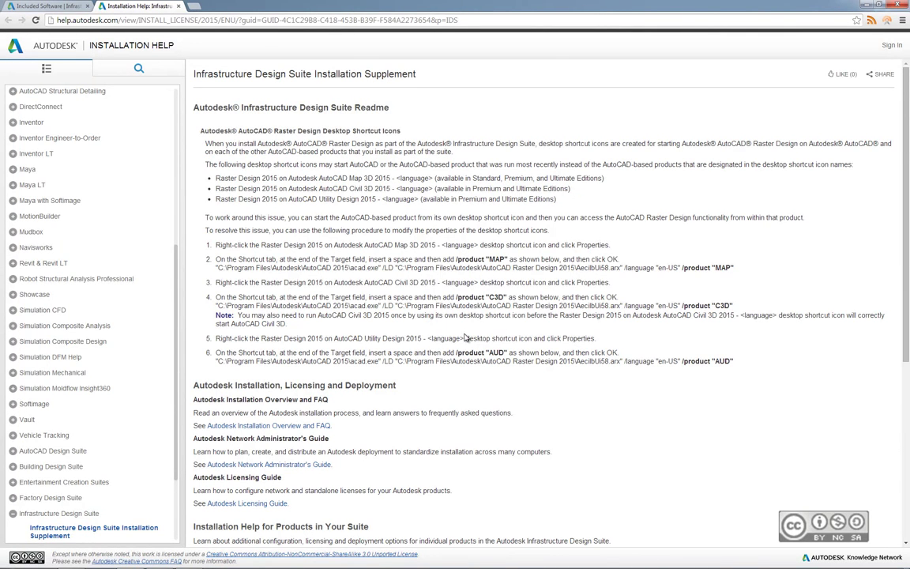
{"action": "scroll", "coordinate": [450, 310], "scroll_direction": "down", "scroll_amount": 4}
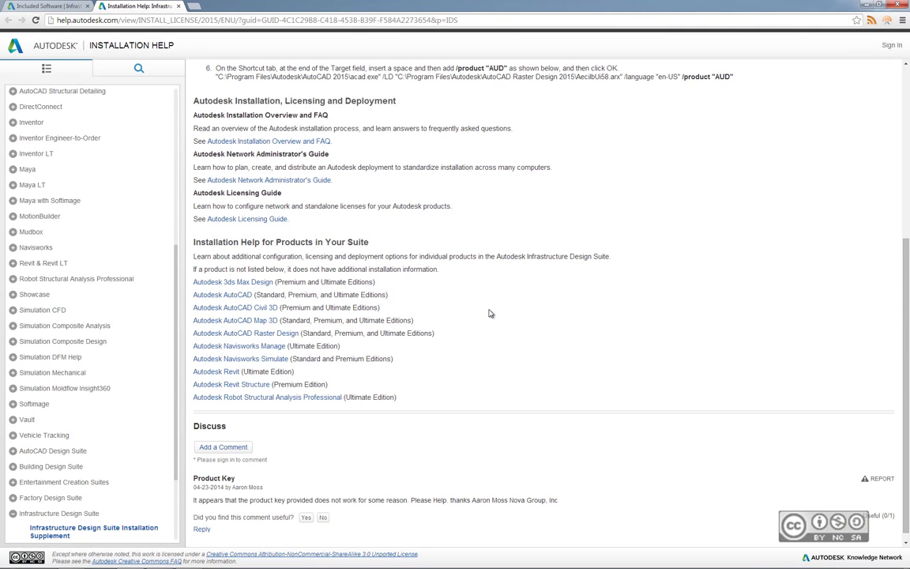
{"action": "scroll", "coordinate": [490, 308], "scroll_direction": "up", "scroll_amount": 4}
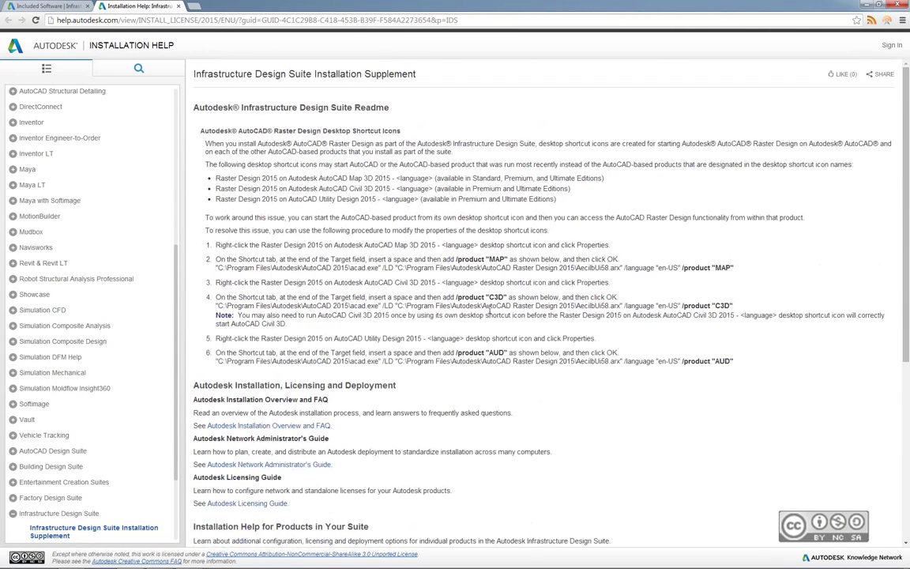
{"action": "left_click", "coordinate": [866, 6]}
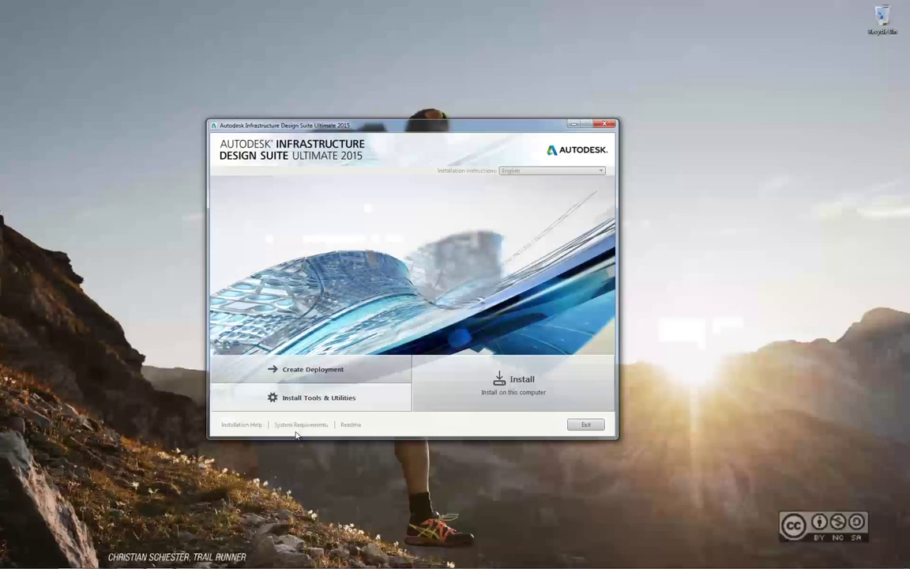
- Review the online system requirements for Infrastructure Design Suite 2015 through the Standard and Premium Edition tables, then return to the installer
{"action": "left_click", "coordinate": [298, 425]}
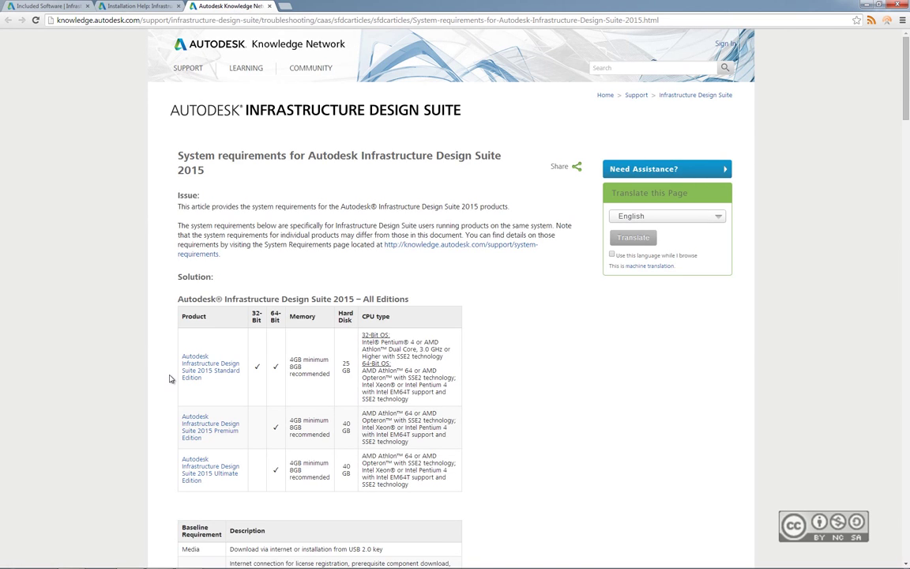
{"action": "scroll", "coordinate": [168, 380], "scroll_direction": "down", "scroll_amount": 3}
{"action": "scroll", "coordinate": [168, 380], "scroll_direction": "down", "scroll_amount": 2}
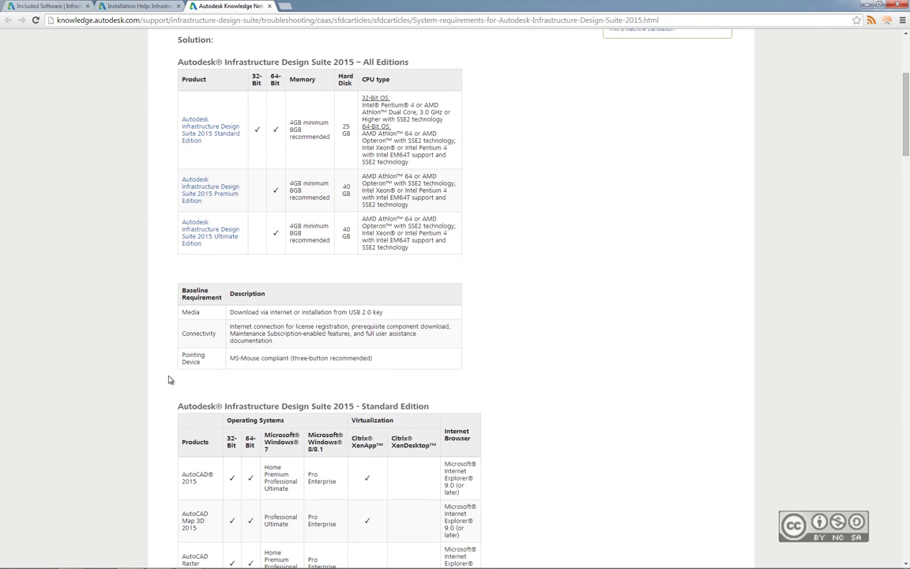
{"action": "scroll", "coordinate": [168, 380], "scroll_direction": "down", "scroll_amount": 2}
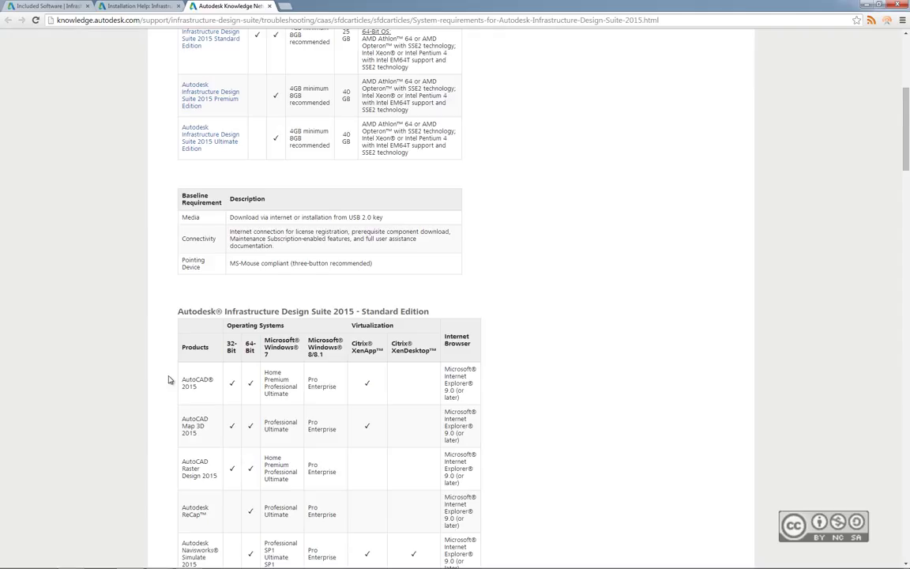
{"action": "scroll", "coordinate": [168, 380], "scroll_direction": "down", "scroll_amount": 4}
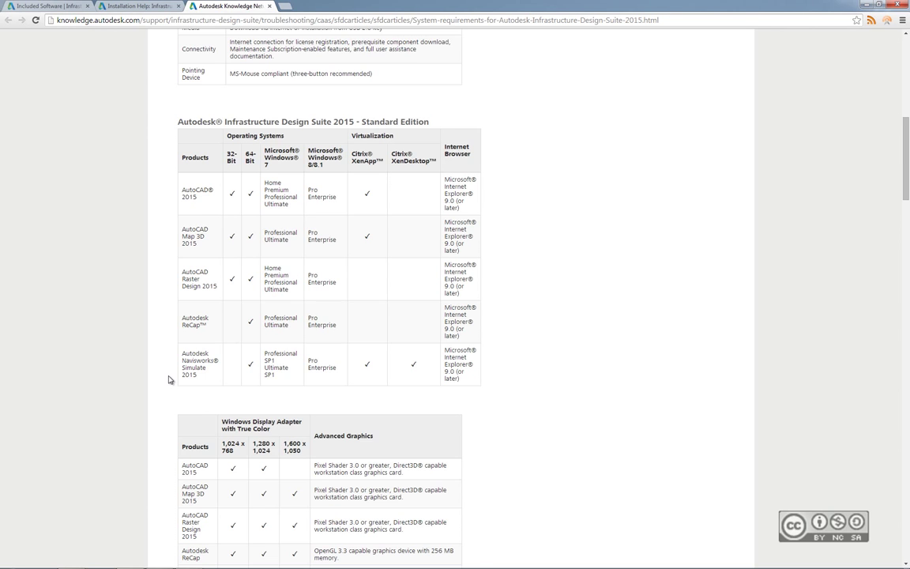
{"action": "scroll", "coordinate": [168, 380], "scroll_direction": "down", "scroll_amount": 10}
{"action": "scroll", "coordinate": [168, 380], "scroll_direction": "down", "scroll_amount": 2}
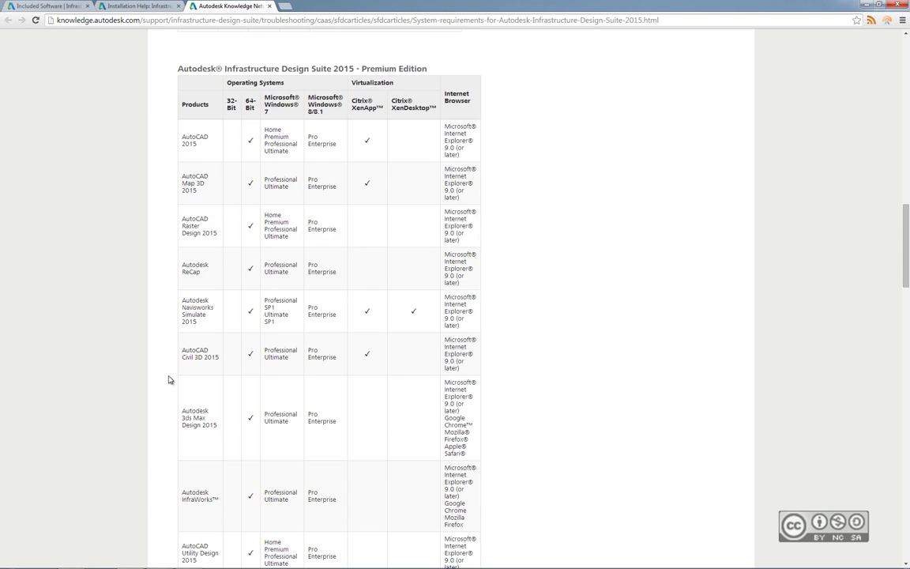
{"action": "left_click", "coordinate": [867, 6]}
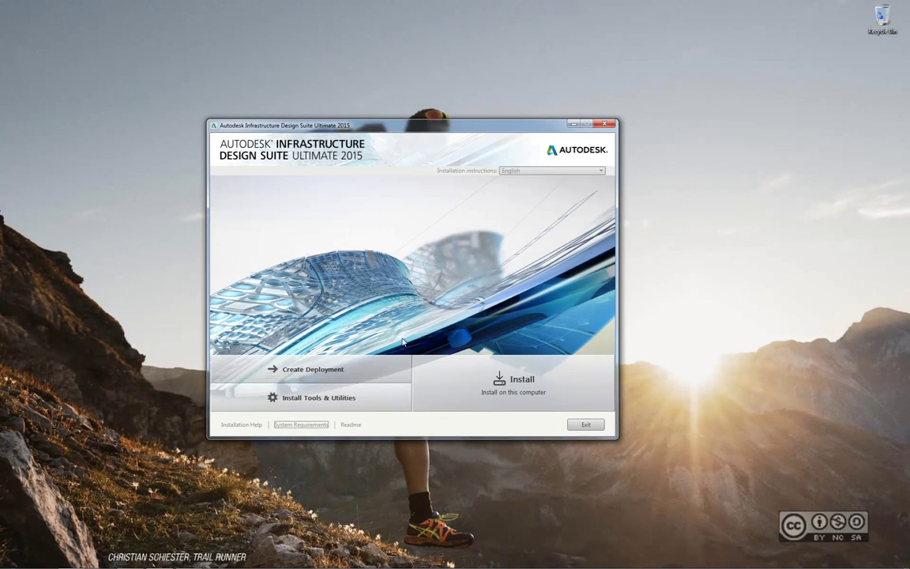
- Open the AutoCAD Civil 3D 2015 Readme from the suite's readme list, then return to the installer
{"action": "left_click", "coordinate": [351, 425]}
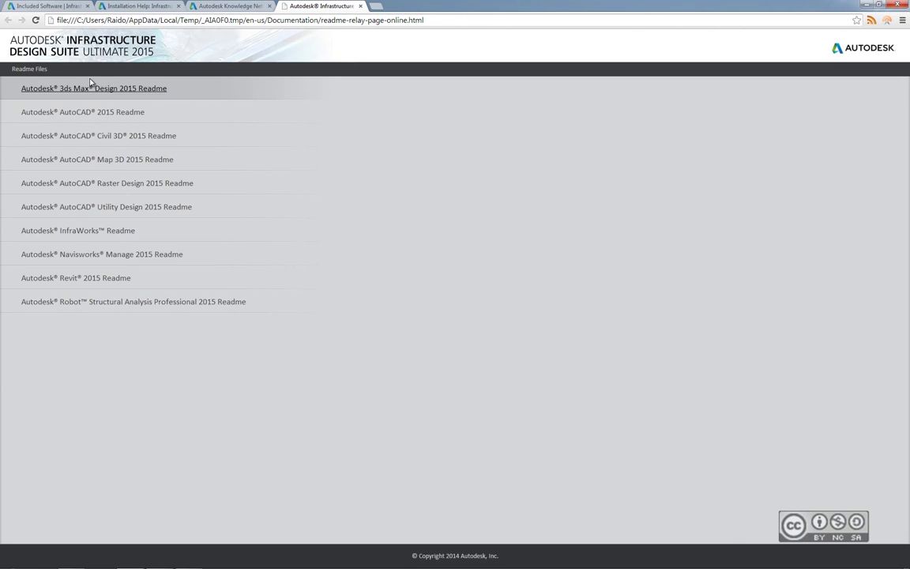
{"action": "left_click", "coordinate": [84, 142]}
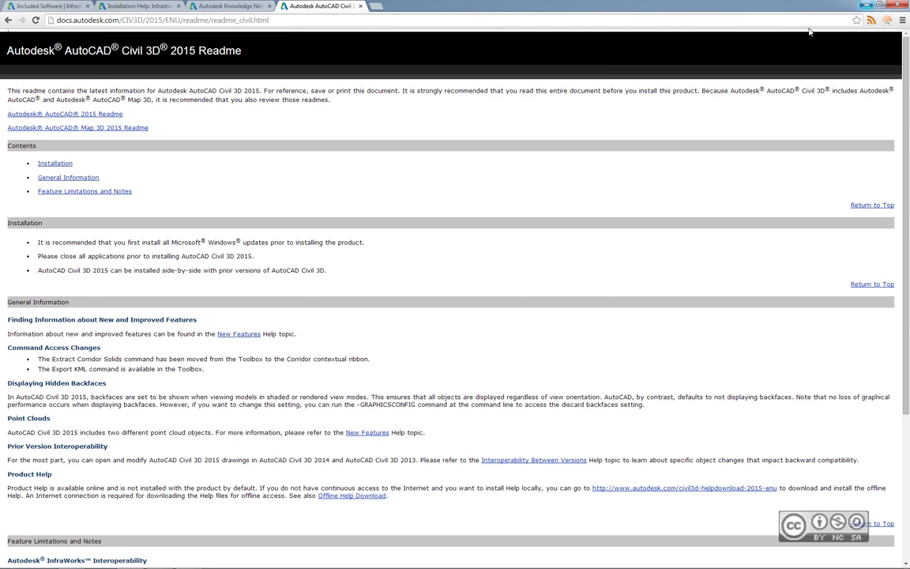
{"action": "left_click", "coordinate": [865, 6]}
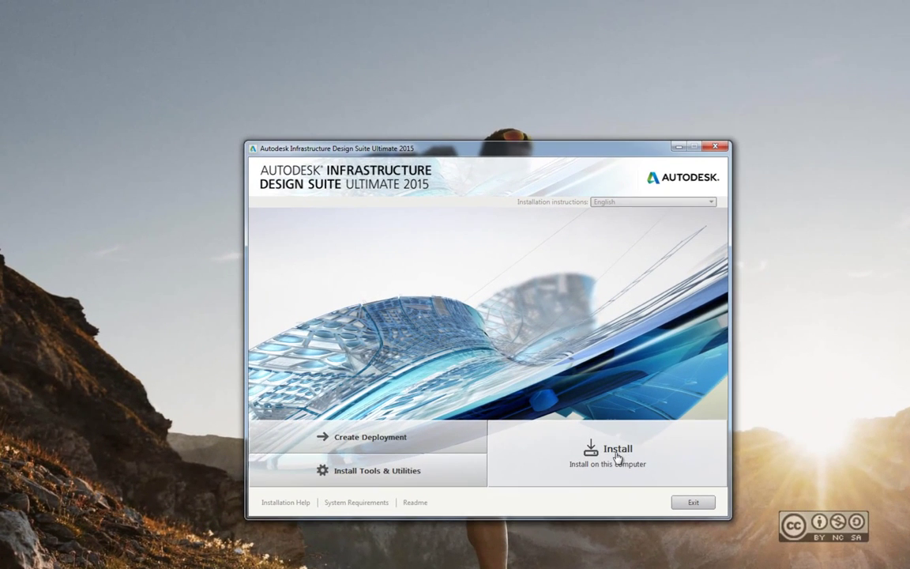
- Start the installation on this computer and accept the license and services agreement
{"action": "left_click", "coordinate": [618, 452]}
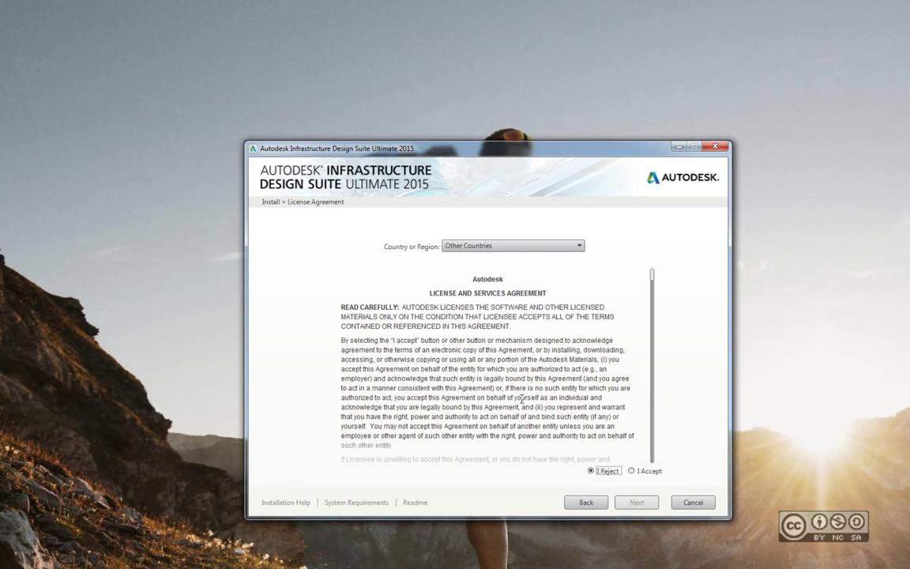
{"action": "left_click", "coordinate": [631, 472]}
{"action": "left_click", "coordinate": [637, 502]}
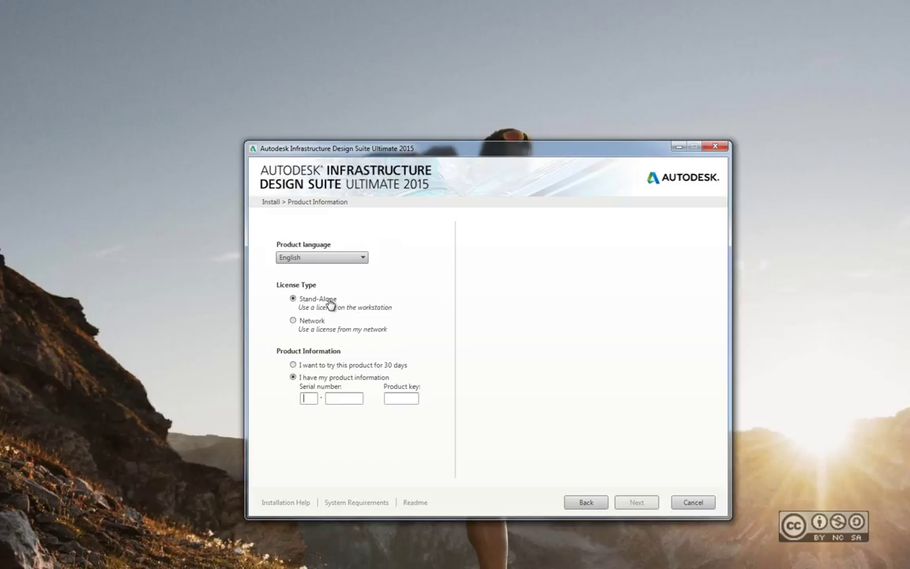
- Compare the license options, choose a Stand-Alone license with the 30-day trial, and continue to the installation configuration
{"action": "left_click", "coordinate": [298, 322]}
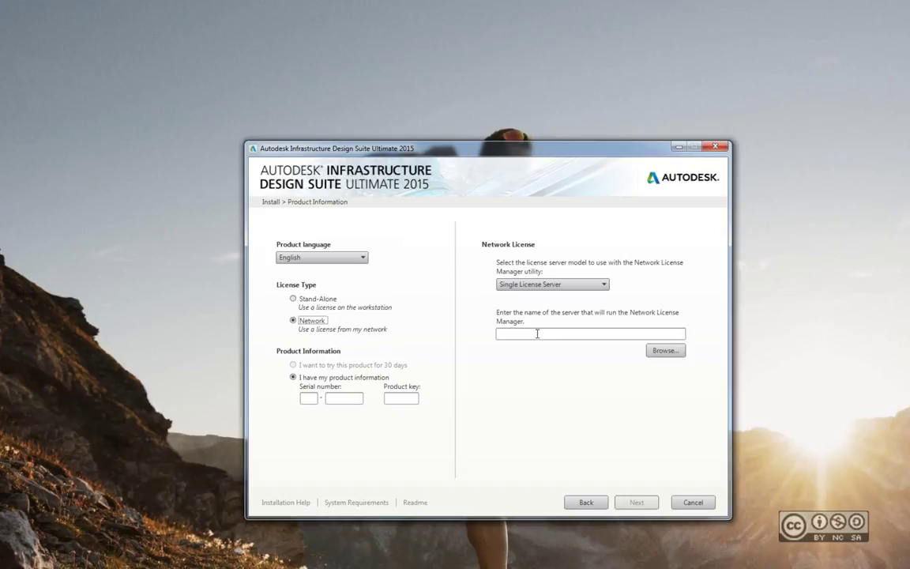
{"action": "left_click", "coordinate": [293, 298]}
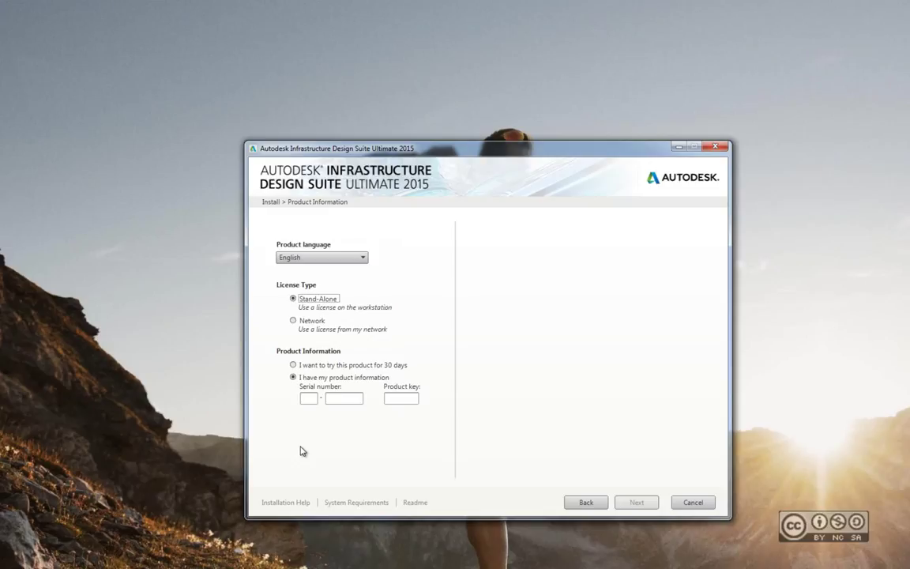
{"action": "left_click", "coordinate": [294, 367]}
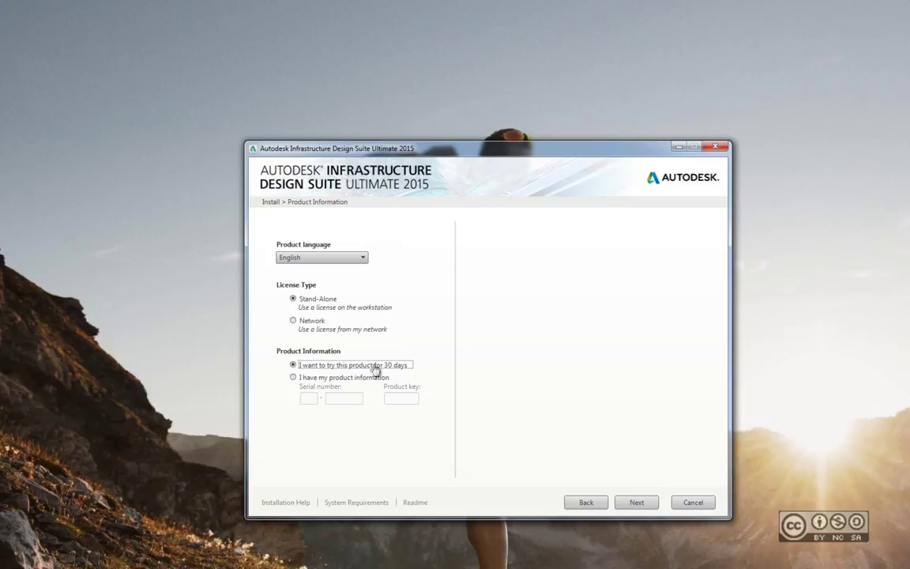
{"action": "left_click", "coordinate": [294, 378]}
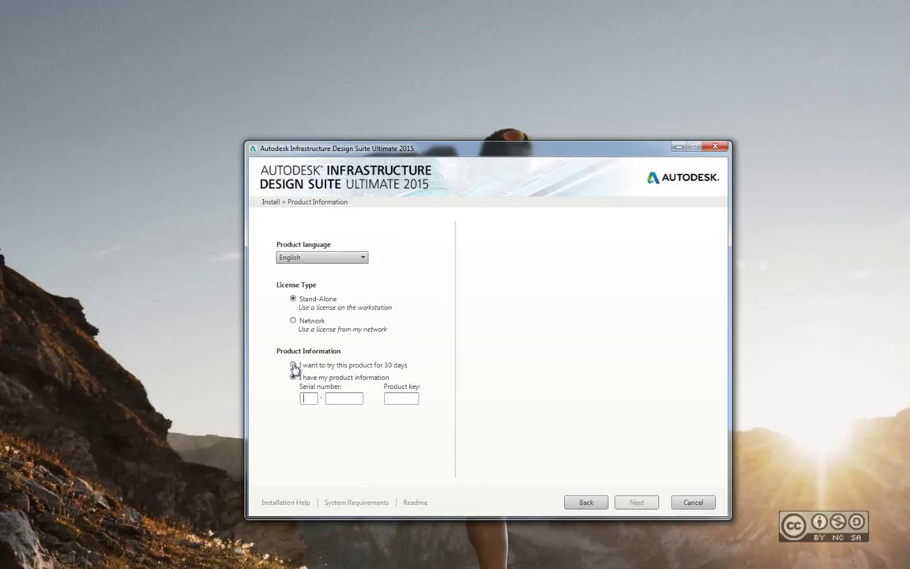
{"action": "left_click", "coordinate": [294, 364]}
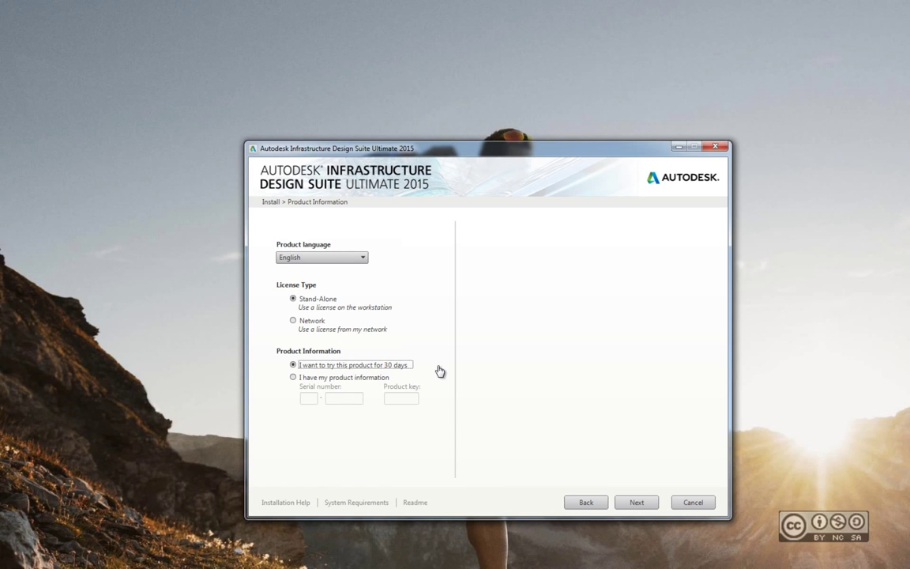
{"action": "left_click", "coordinate": [636, 503]}
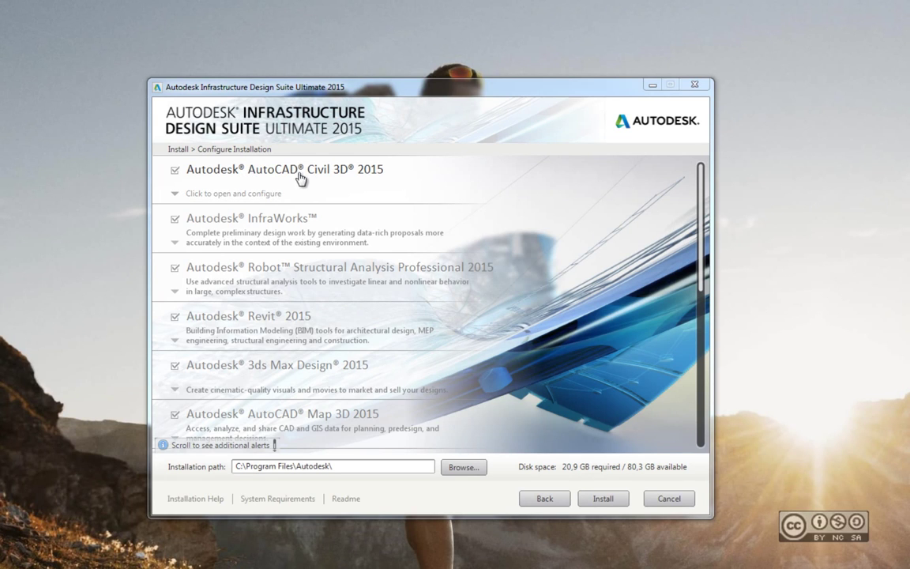
- In the AutoCAD Civil 3D 2015 configuration, set the AutoCAD profile's desktop shortcut to Yes and deselect the Civil 3D Imperial content
{"action": "left_click", "coordinate": [317, 173]}
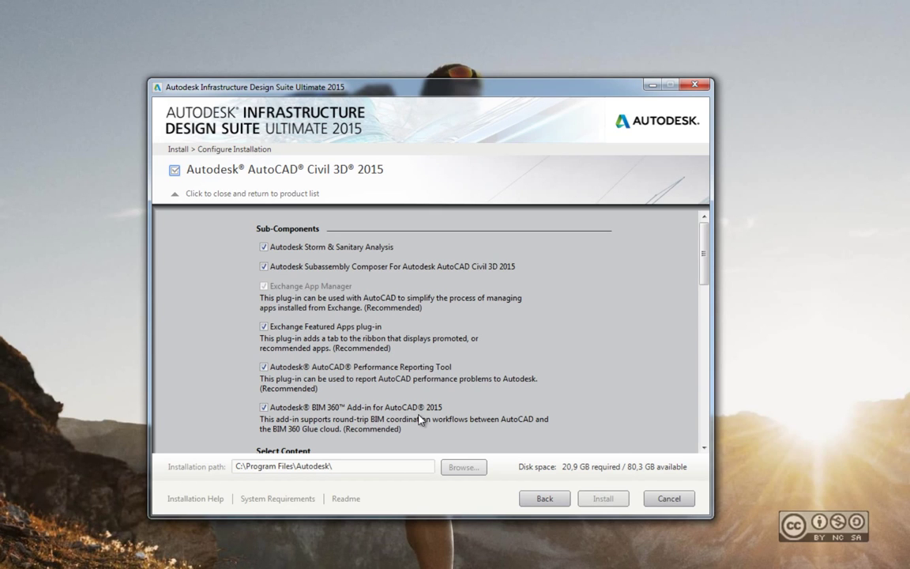
{"action": "left_click_drag", "start_coordinate": [703, 277], "coordinate": [709, 330]}
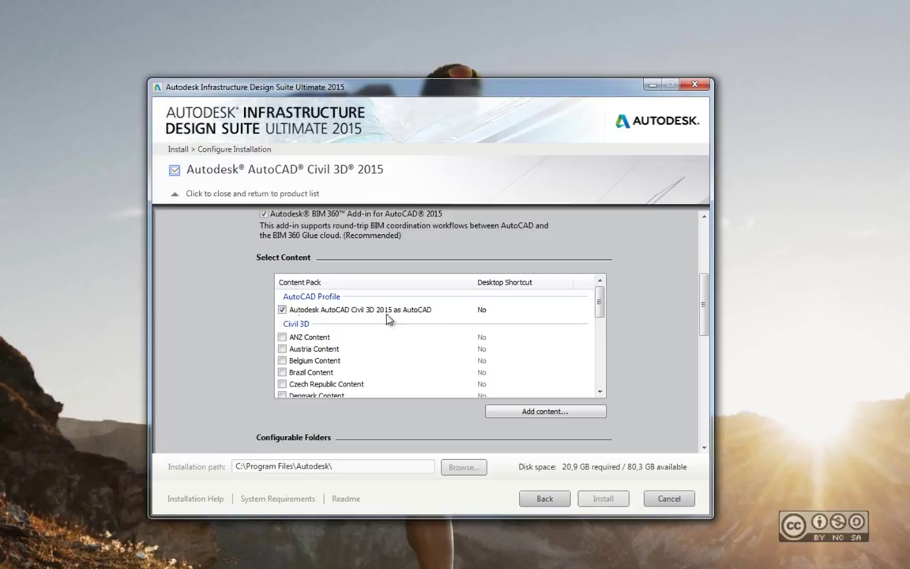
{"action": "left_click", "coordinate": [485, 312]}
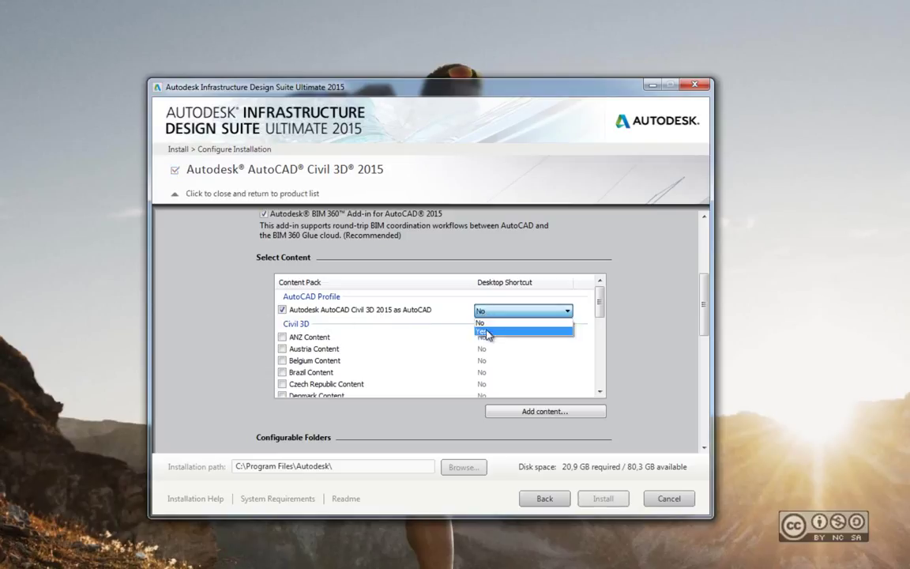
{"action": "left_click", "coordinate": [484, 325]}
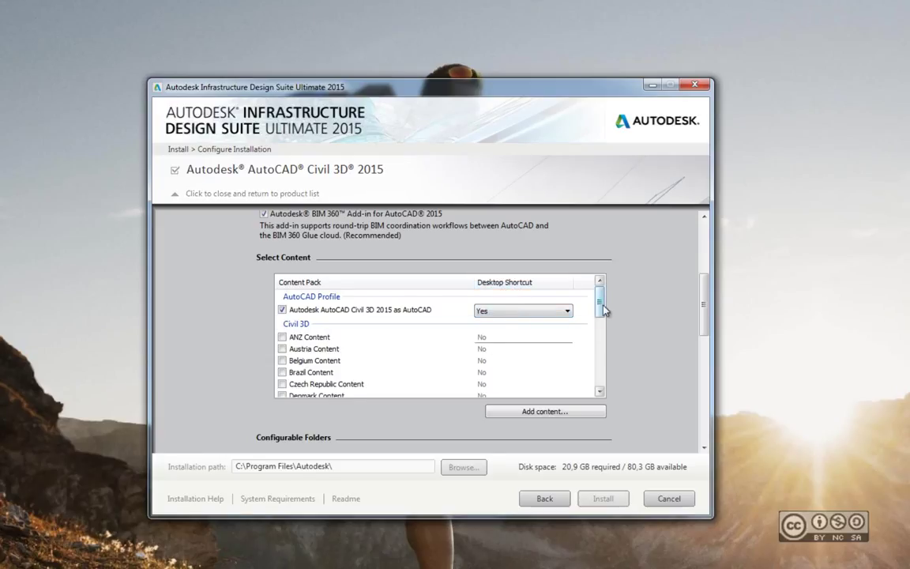
{"action": "left_click_drag", "start_coordinate": [603, 305], "coordinate": [600, 369]}
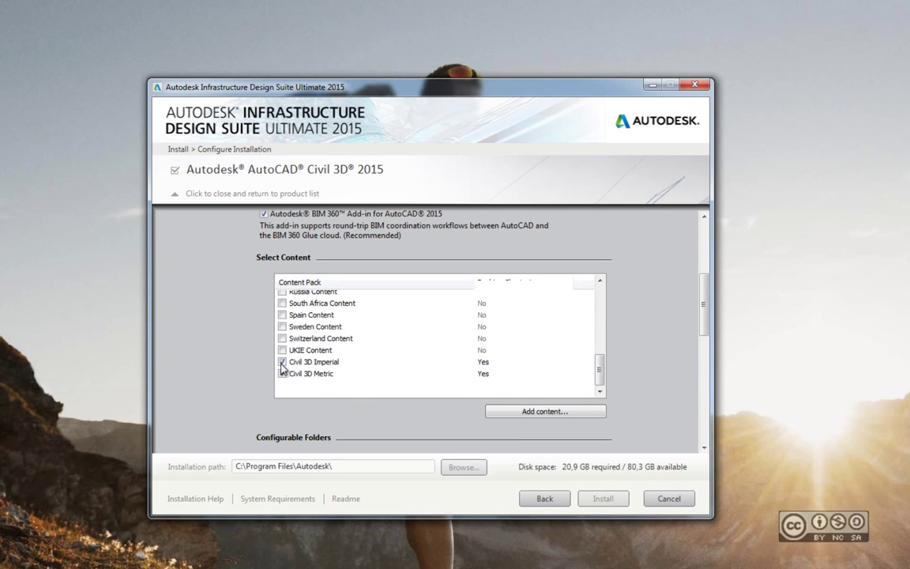
{"action": "left_click", "coordinate": [282, 362]}
- Set Civil 3D's installation type to Custom, check its feature list and service pack options, and return to the product list
{"action": "left_click_drag", "start_coordinate": [703, 331], "coordinate": [703, 379]}
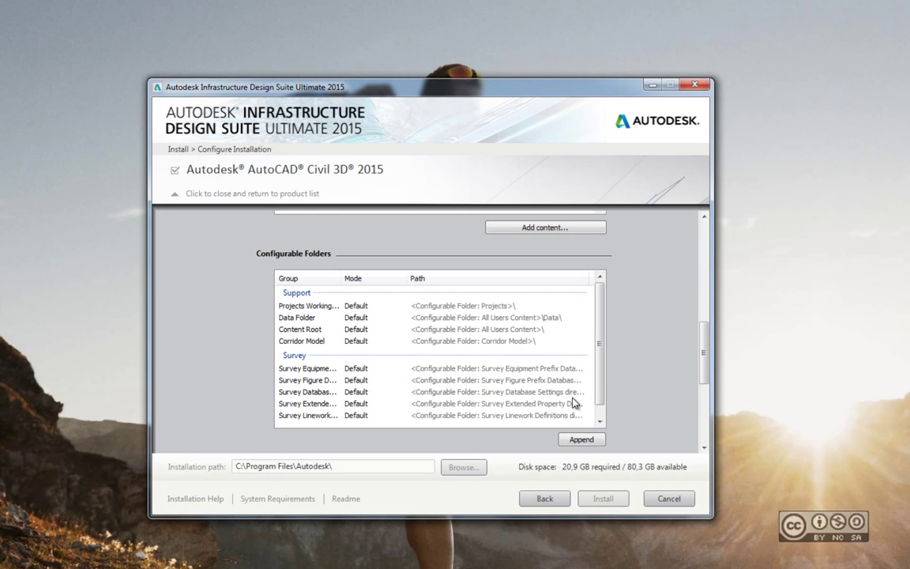
{"action": "left_click_drag", "start_coordinate": [705, 375], "coordinate": [705, 379]}
{"action": "scroll", "coordinate": [634, 355], "scroll_direction": "down", "scroll_amount": 5}
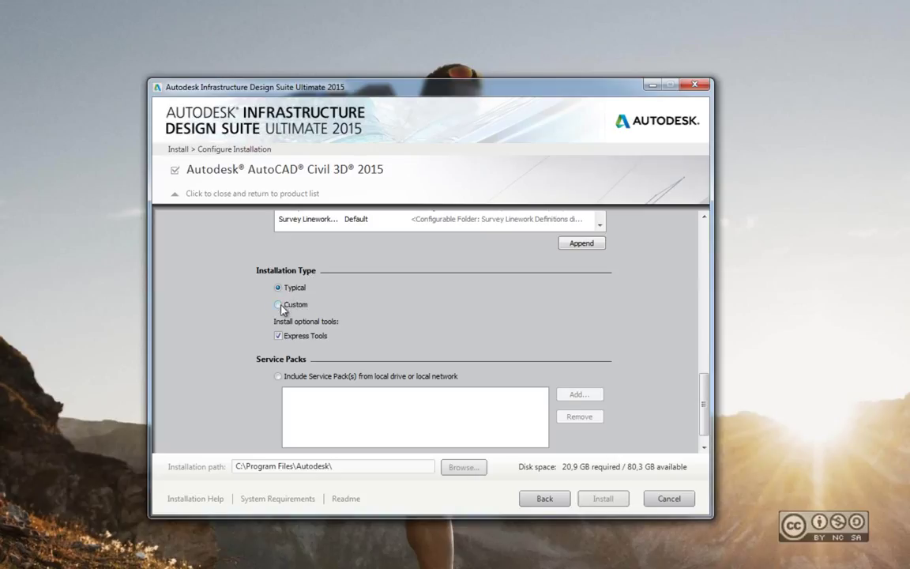
{"action": "left_click", "coordinate": [278, 305]}
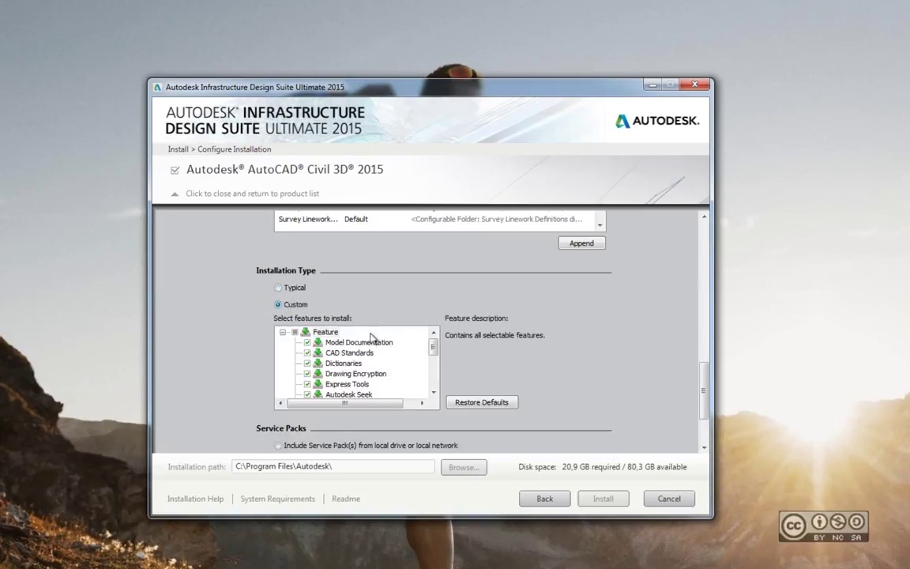
{"action": "left_click_drag", "start_coordinate": [436, 352], "coordinate": [437, 367]}
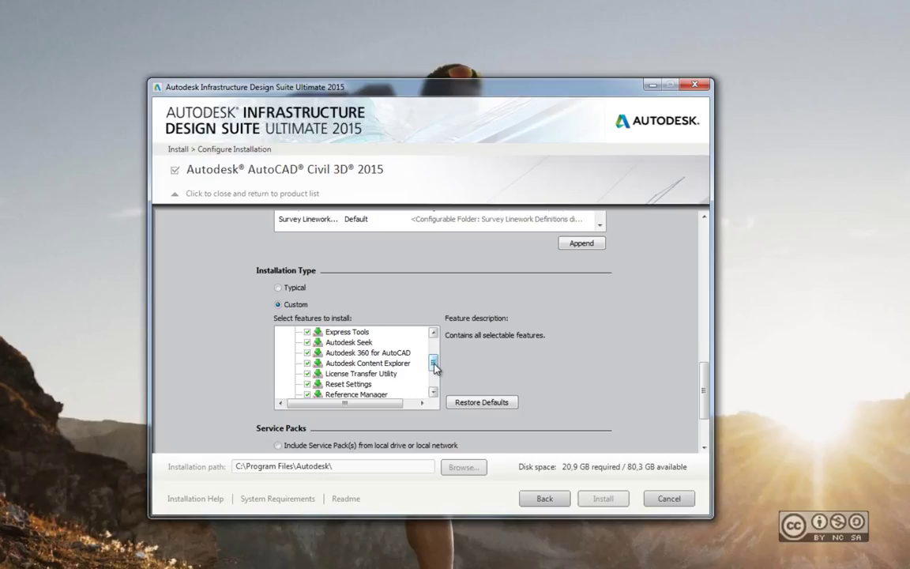
{"action": "mouse_move", "coordinate": [434, 367]}
{"action": "left_mouse_down"}
{"action": "mouse_move", "coordinate": [434, 378]}
{"action": "mouse_move", "coordinate": [433, 366]}
{"action": "left_mouse_up"}
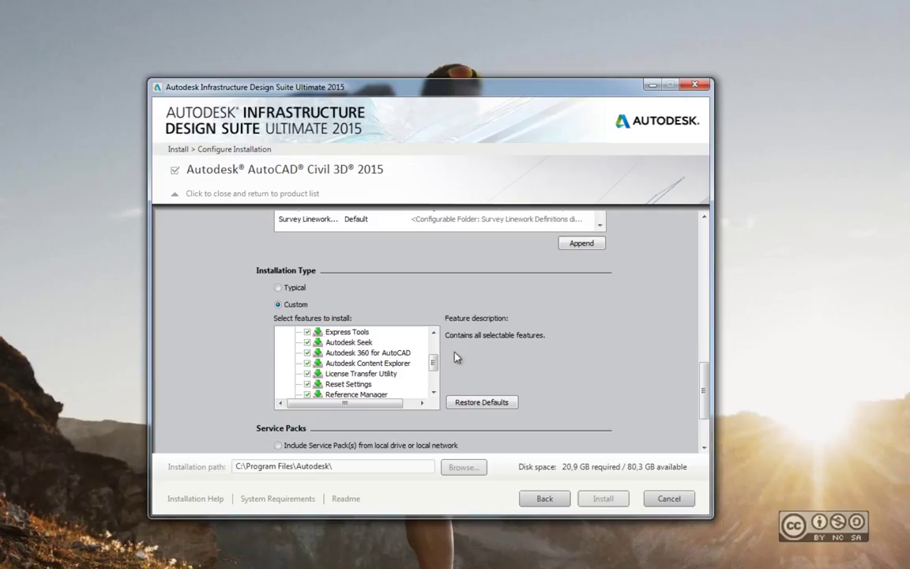
{"action": "scroll", "coordinate": [663, 369], "scroll_direction": "down", "scroll_amount": 3}
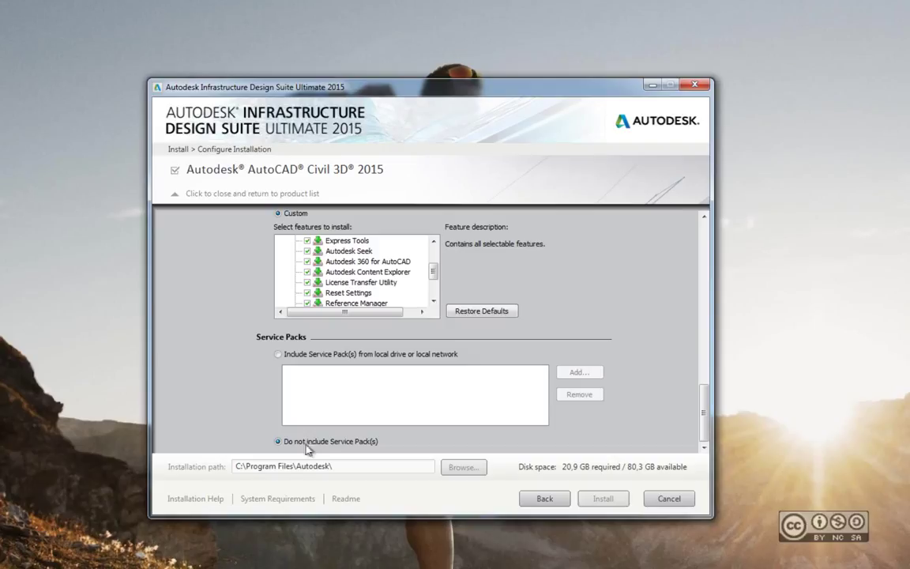
{"action": "left_click", "coordinate": [329, 175]}
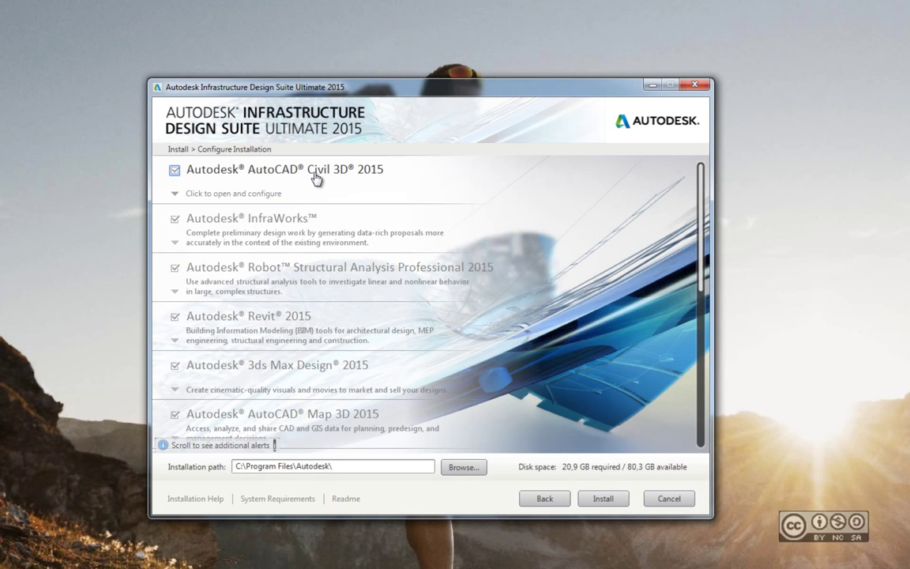
- Check the Autodesk InfraWorks data folder and service pack settings, then return to the product list
{"action": "left_click", "coordinate": [289, 225]}
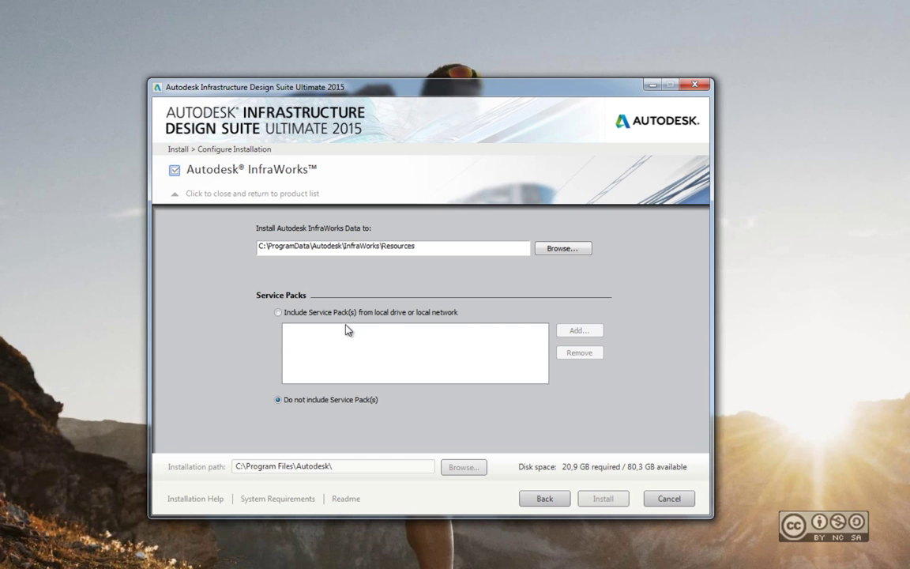
{"action": "left_click", "coordinate": [284, 176]}
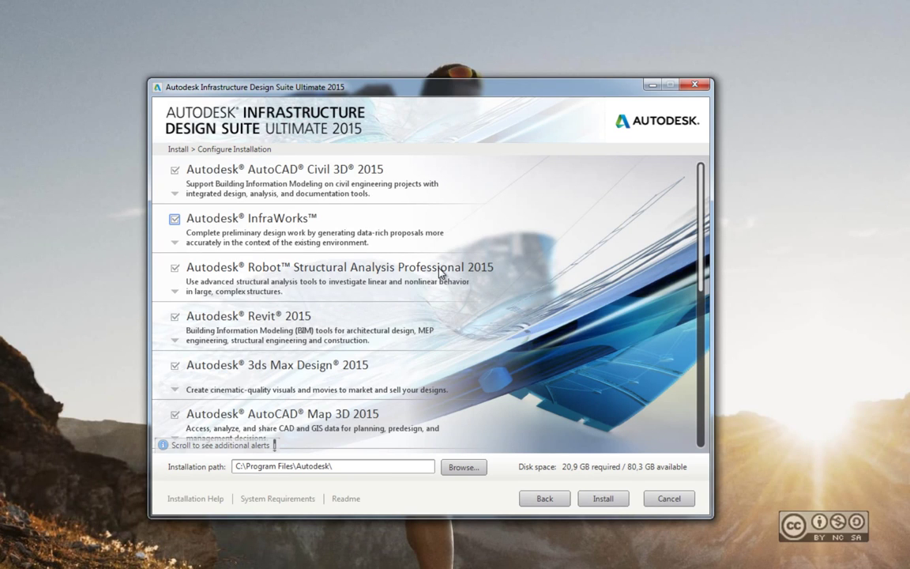
- Download Service Pack 1 for Autodesk Robot Structural Analysis Professional 2015 from Autodesk.com, then return to the product list
{"action": "left_click", "coordinate": [286, 271]}
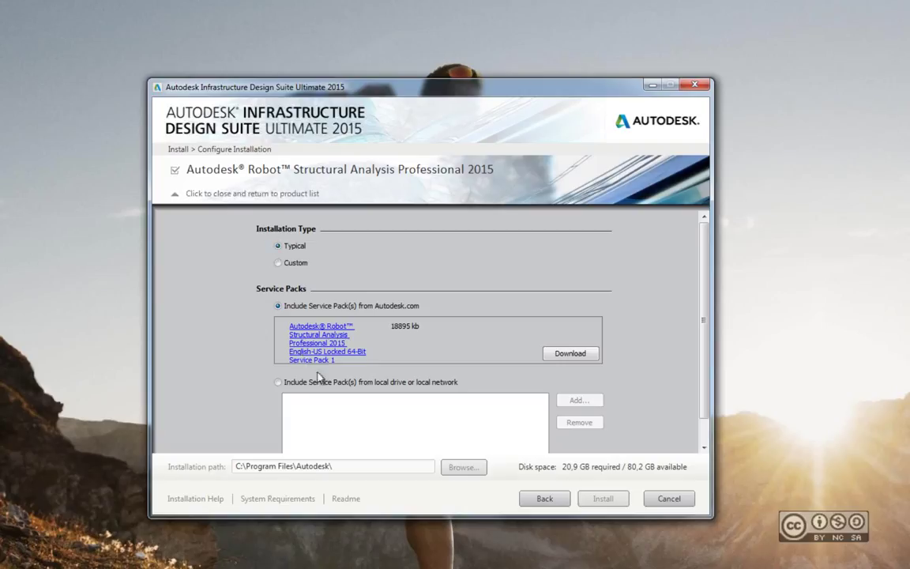
{"action": "left_click", "coordinate": [570, 357]}
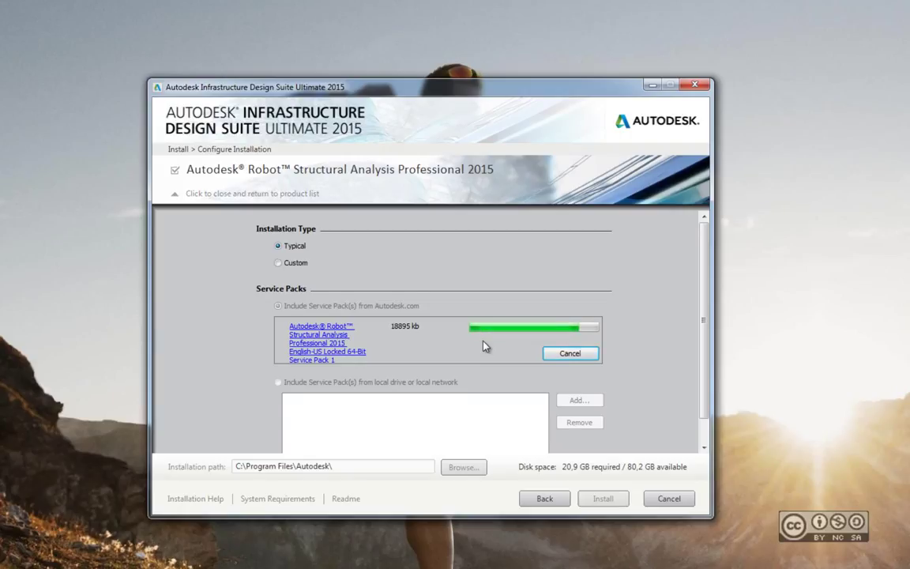
{"action": "scroll", "coordinate": [707, 422], "scroll_direction": "down", "scroll_amount": 1}
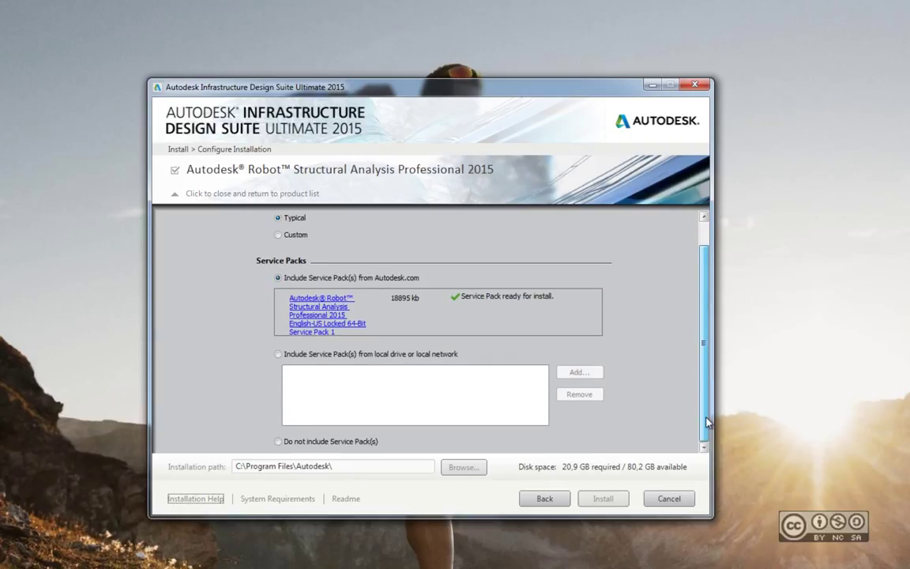
{"action": "scroll", "coordinate": [705, 411], "scroll_direction": "up", "scroll_amount": 1}
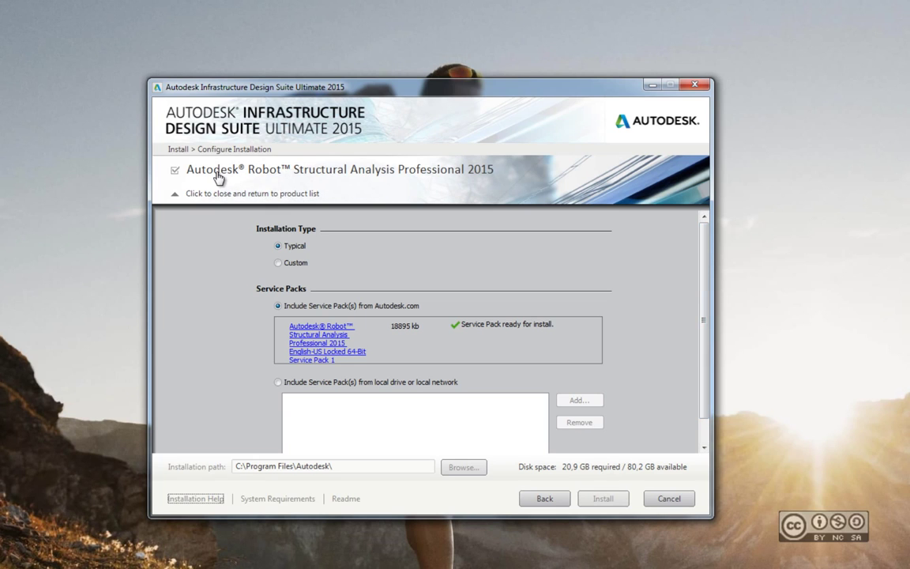
{"action": "left_click", "coordinate": [291, 174]}
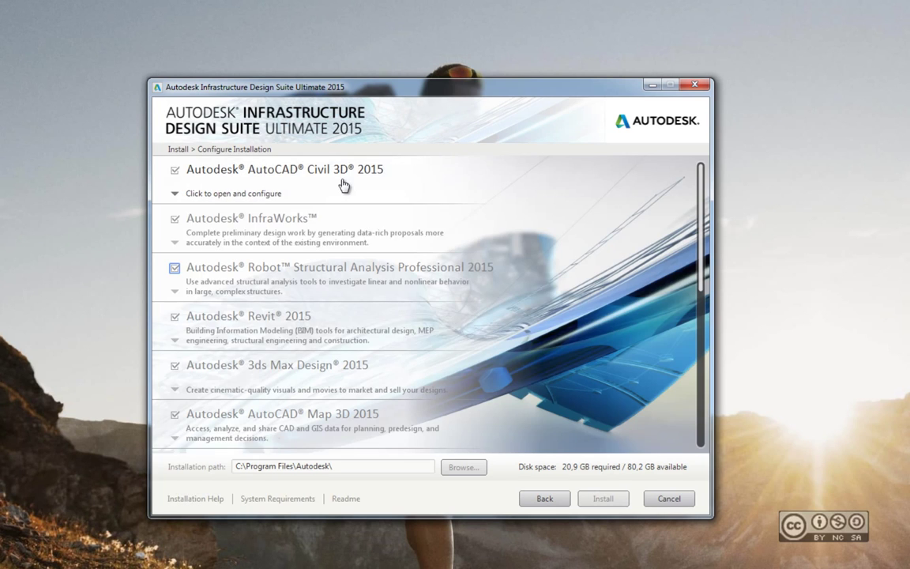
- In the Autodesk Revit 2015 configuration, keep the desktop shortcut enabled and leave the discipline set to All after checking the options
{"action": "left_click", "coordinate": [264, 321]}
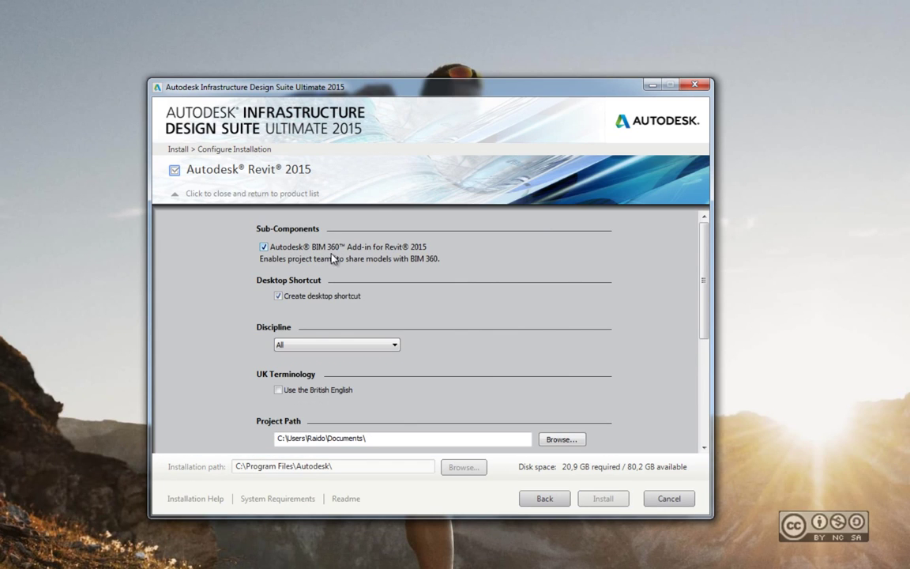
{"action": "left_click", "coordinate": [278, 295]}
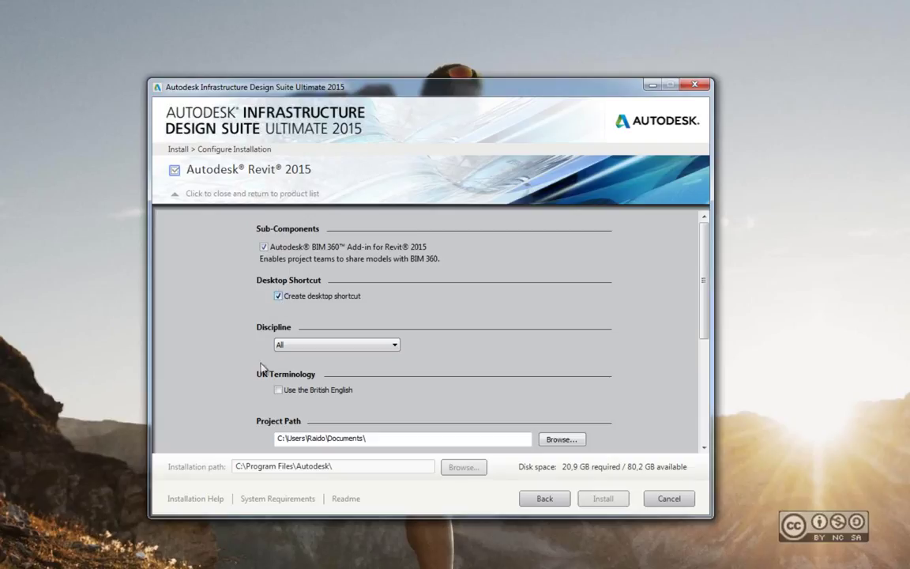
{"action": "left_click", "coordinate": [393, 345]}
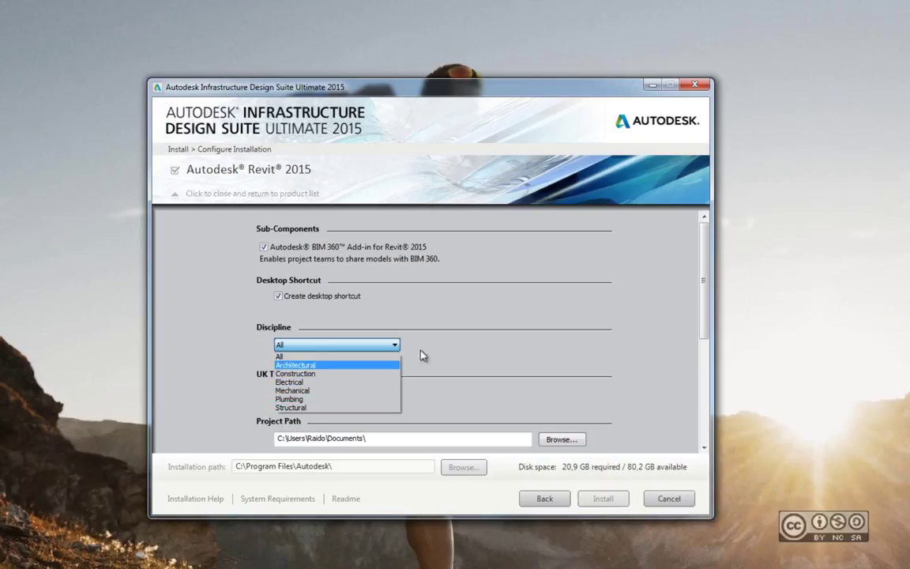
{"action": "left_click", "coordinate": [292, 346]}
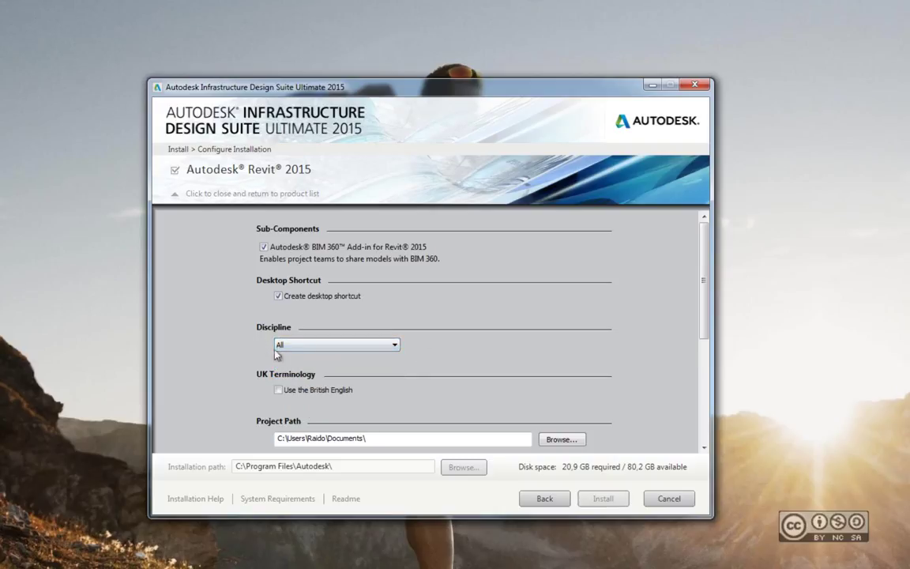
- Download Autodesk Revit 2015 Update Release 1 from Autodesk.com and return to the product list
{"action": "scroll", "coordinate": [284, 347], "scroll_direction": "down", "scroll_amount": 3}
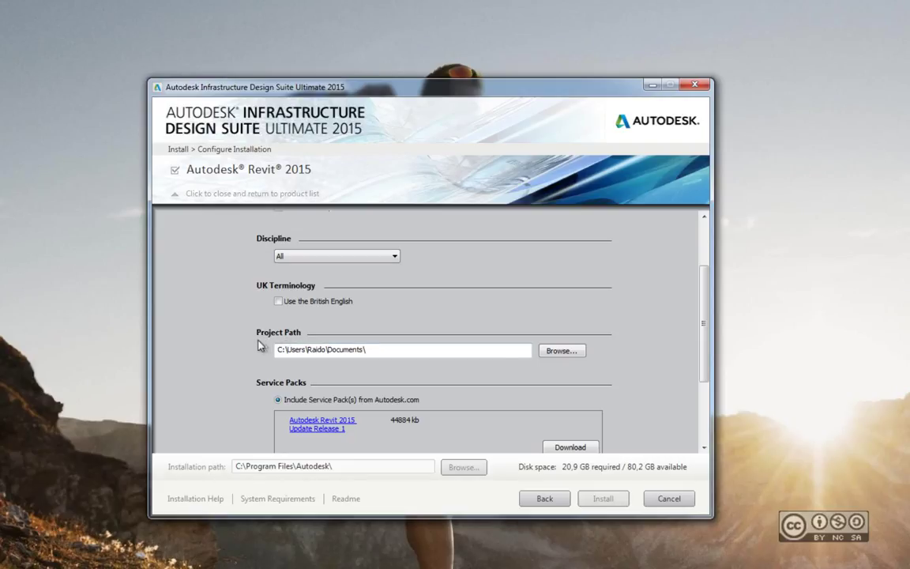
{"action": "scroll", "coordinate": [636, 351], "scroll_direction": "down", "scroll_amount": 3}
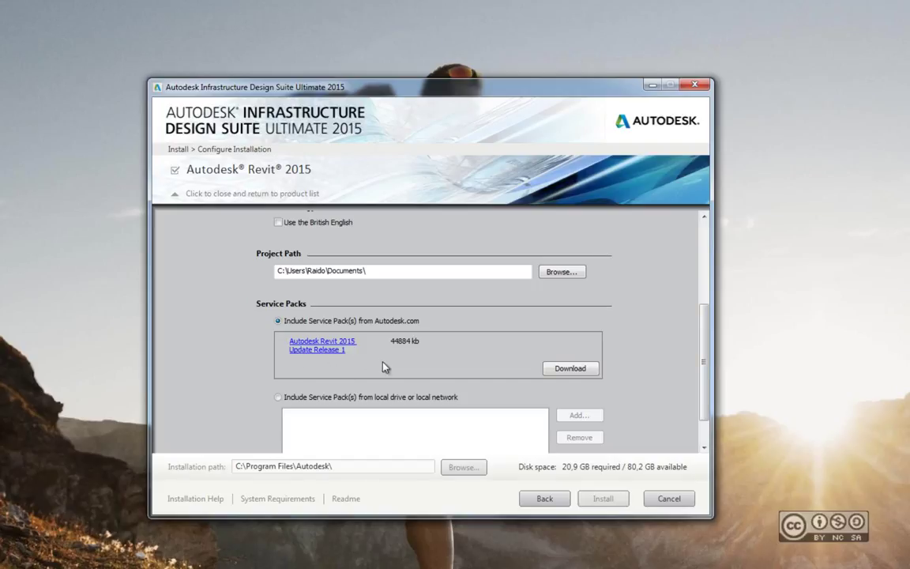
{"action": "left_click", "coordinate": [570, 369]}
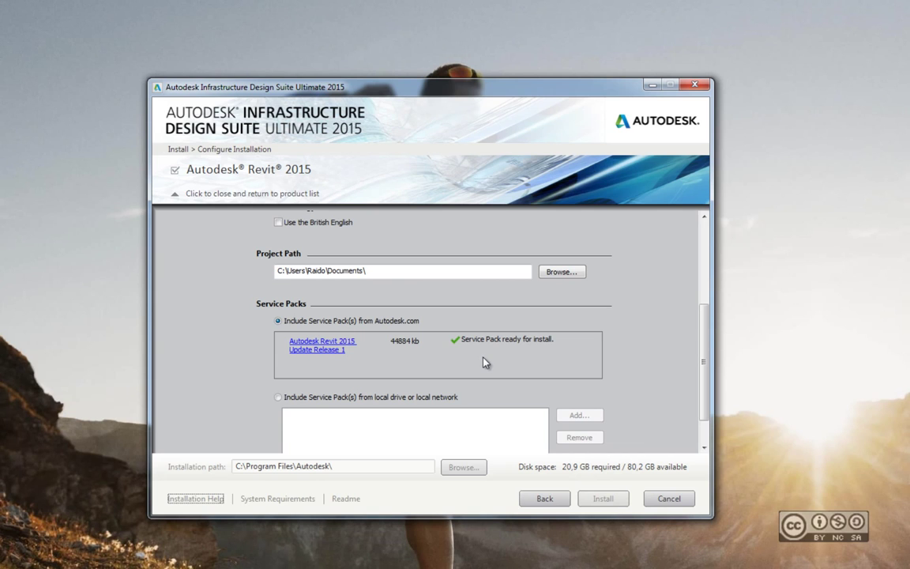
{"action": "scroll", "coordinate": [636, 379], "scroll_direction": "down", "scroll_amount": 1}
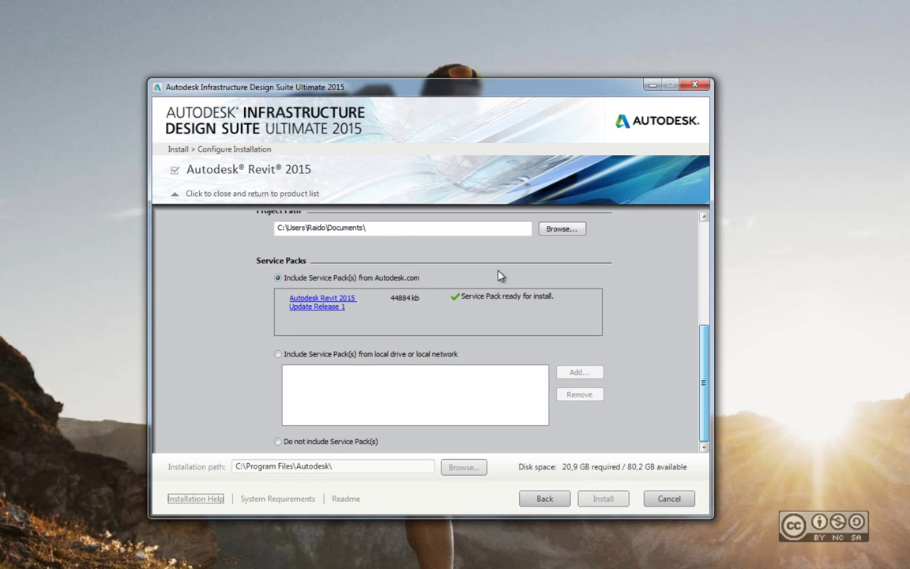
{"action": "left_click", "coordinate": [263, 174]}
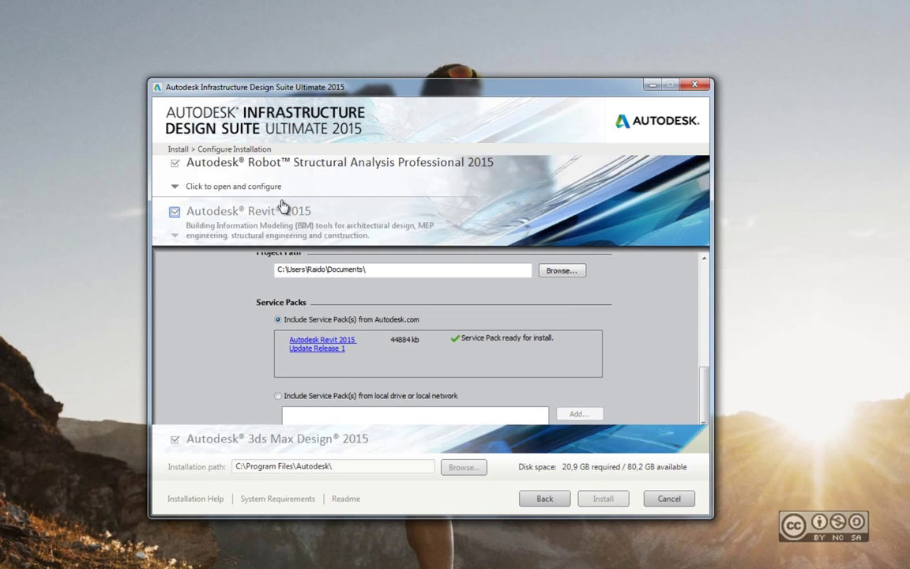
- Check the sub-components, desktop shortcut and service pack settings of Autodesk 3ds Max Design 2015, then return to the product list
{"action": "scroll", "coordinate": [701, 308], "scroll_direction": "down", "scroll_amount": 2}
{"action": "scroll", "coordinate": [701, 308], "scroll_direction": "down", "scroll_amount": 2}
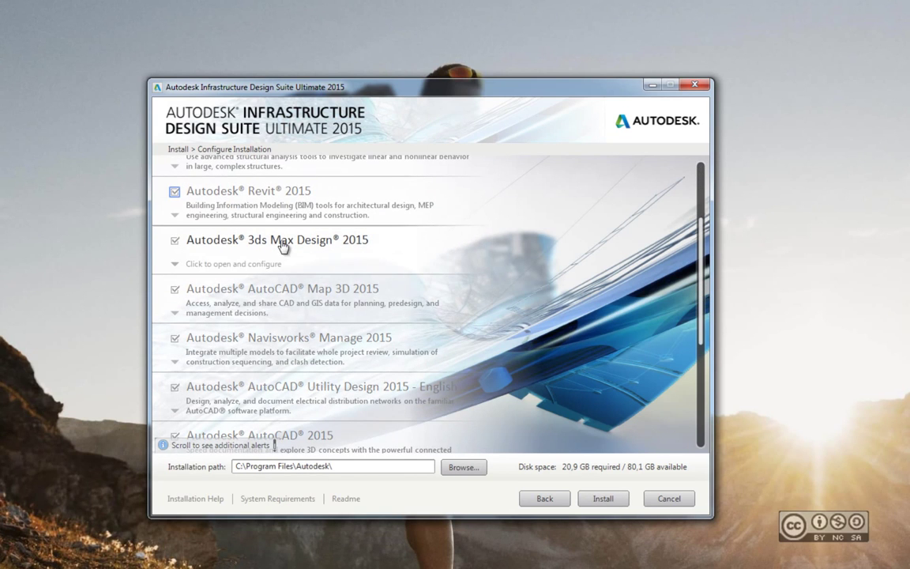
{"action": "left_click", "coordinate": [305, 241]}
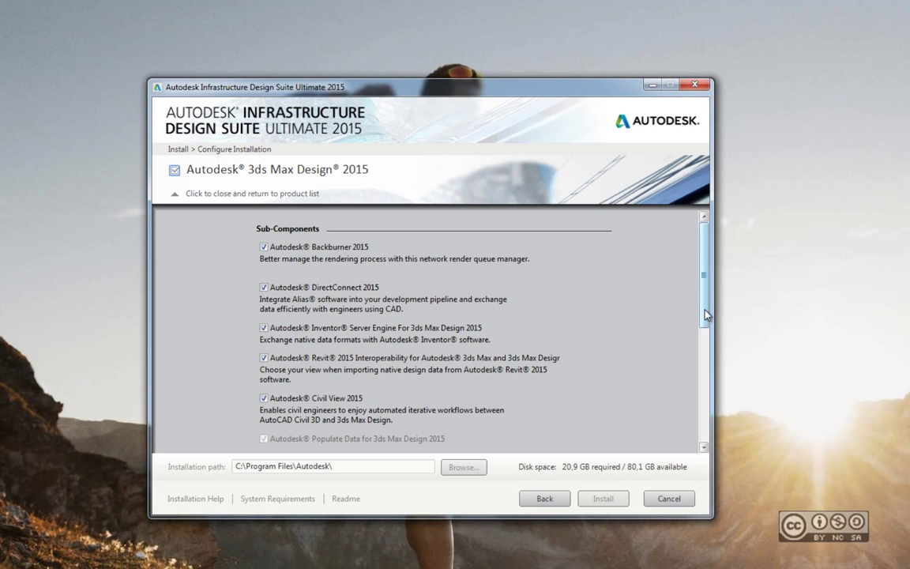
{"action": "scroll", "coordinate": [706, 314], "scroll_direction": "down", "scroll_amount": 3}
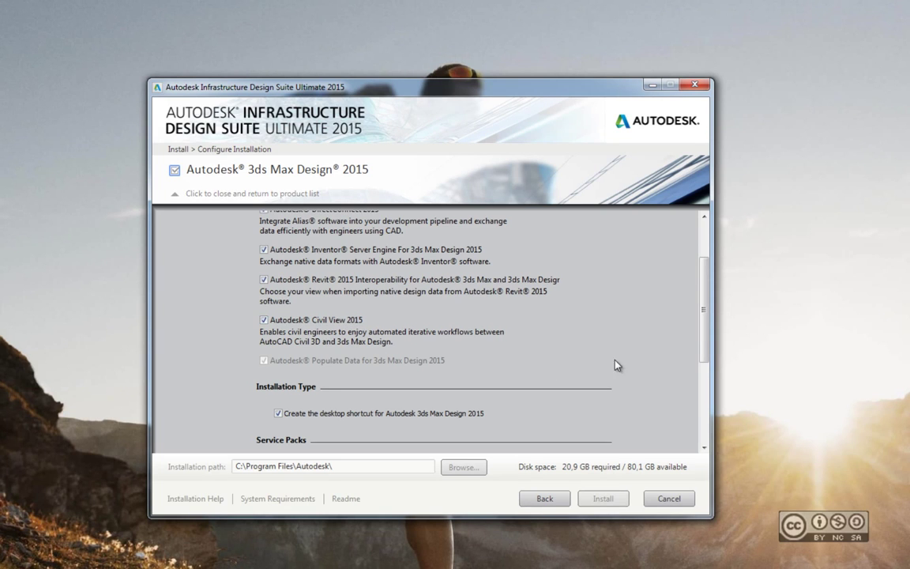
{"action": "scroll", "coordinate": [618, 365], "scroll_direction": "down", "scroll_amount": 3}
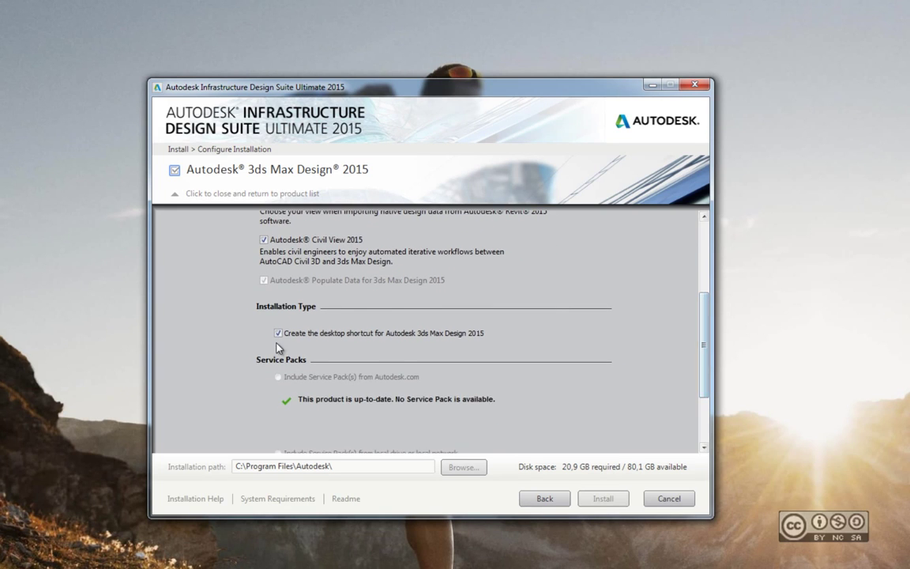
{"action": "scroll", "coordinate": [628, 375], "scroll_direction": "down", "scroll_amount": 3}
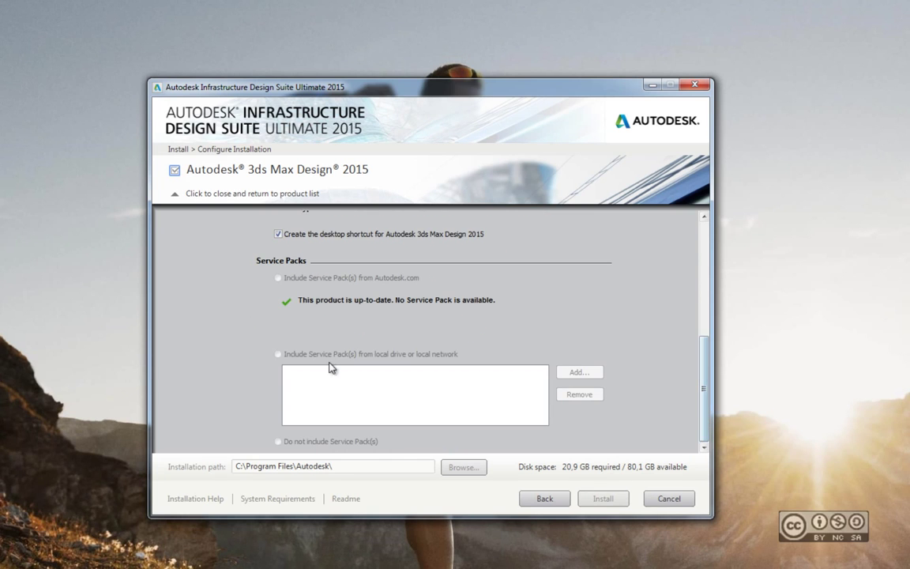
{"action": "scroll", "coordinate": [684, 383], "scroll_direction": "up", "scroll_amount": 10}
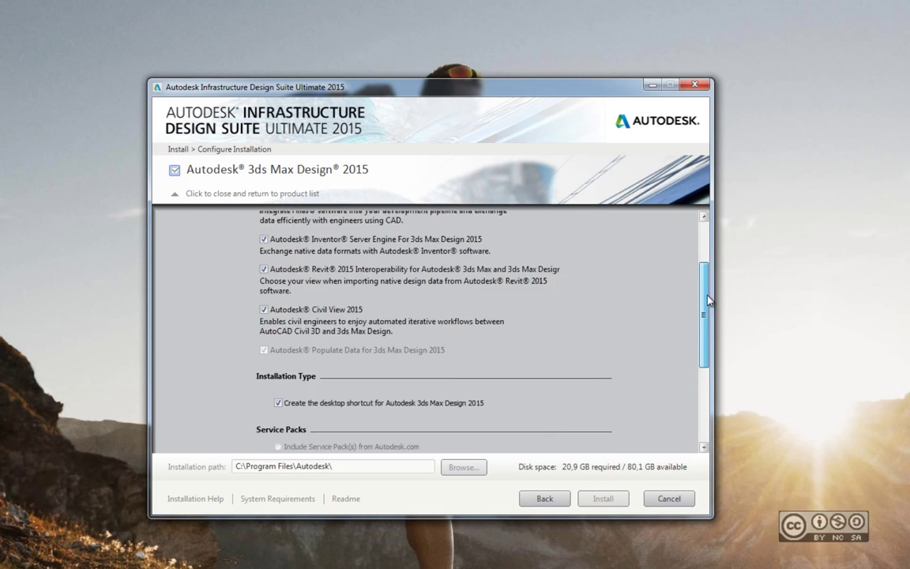
{"action": "left_click", "coordinate": [276, 174]}
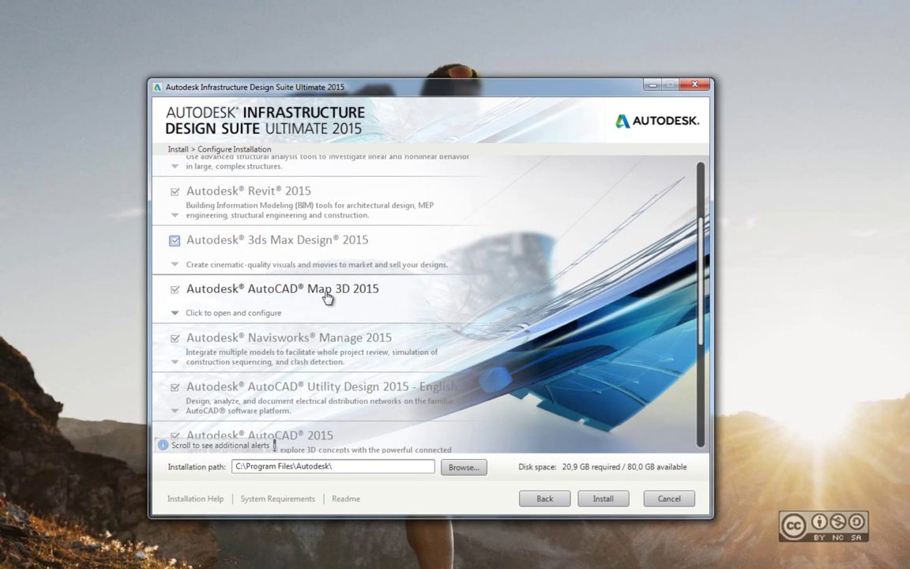
- Check AutoCAD Map 3D 2015's Custom feature list, set its installation type back to Typical, and return to the product list
{"action": "left_click", "coordinate": [294, 272]}
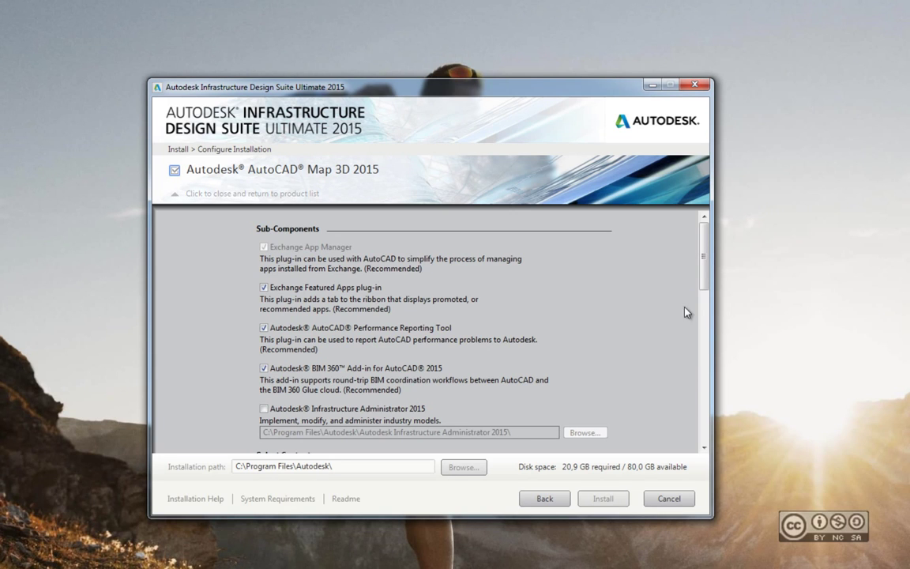
{"action": "left_click_drag", "start_coordinate": [703, 270], "coordinate": [703, 400]}
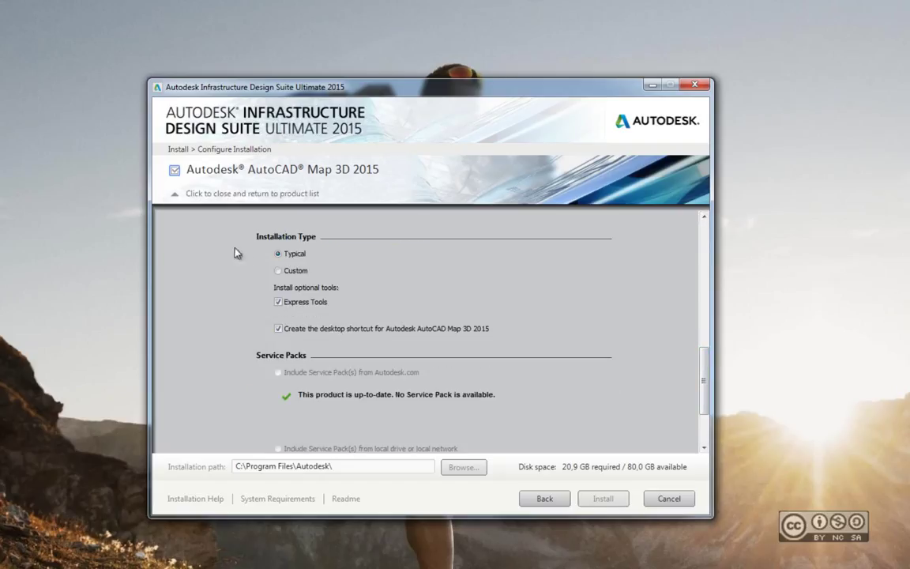
{"action": "left_click", "coordinate": [279, 270]}
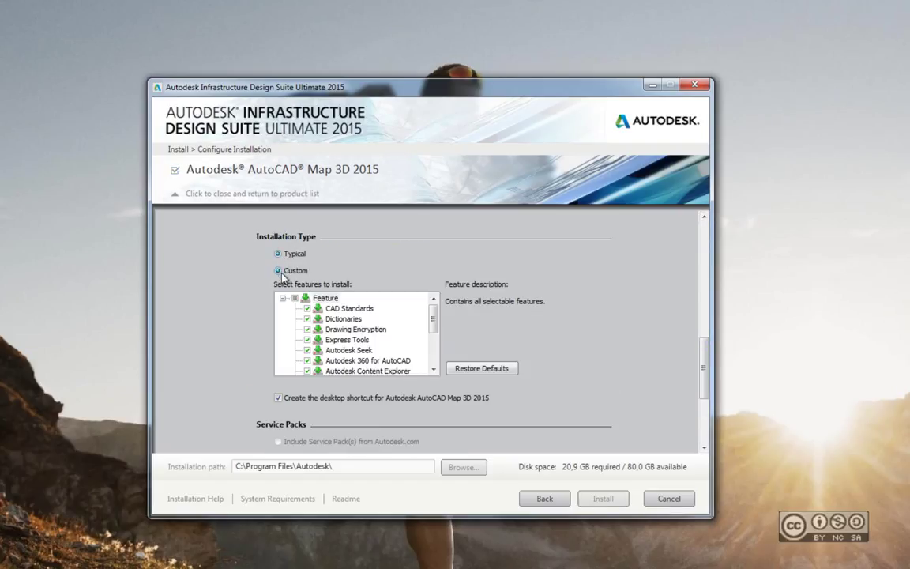
{"action": "mouse_move", "coordinate": [433, 319]}
{"action": "left_mouse_down"}
{"action": "mouse_move", "coordinate": [433, 362]}
{"action": "mouse_move", "coordinate": [437, 316]}
{"action": "left_mouse_up"}
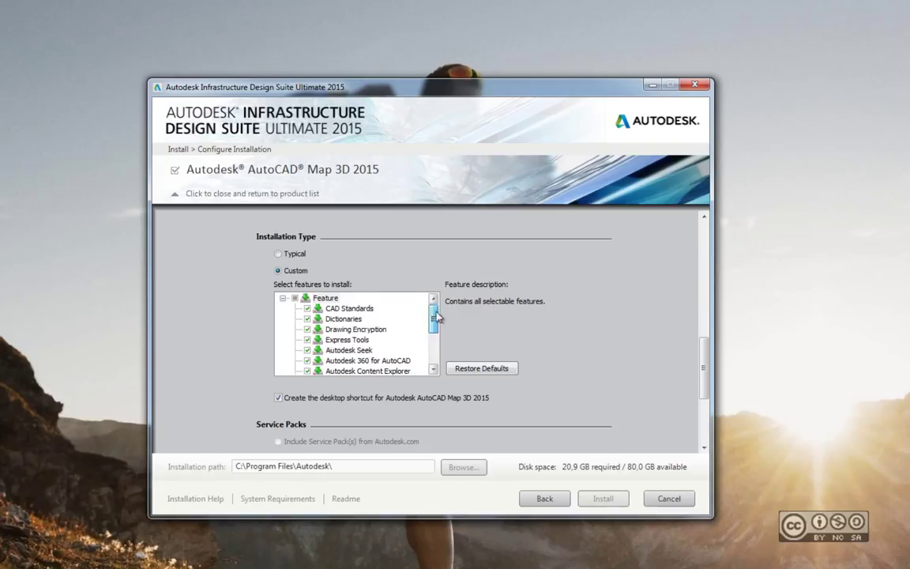
{"action": "left_click", "coordinate": [277, 254]}
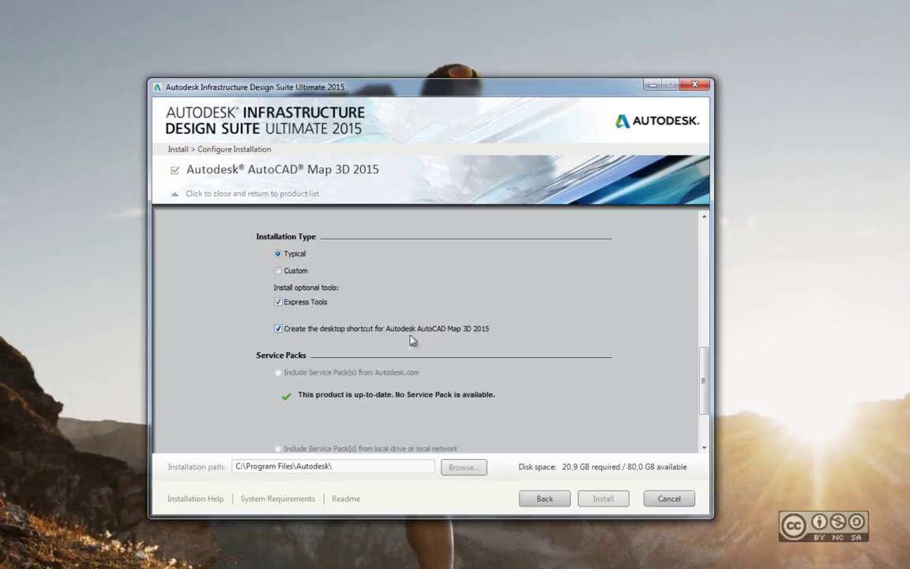
{"action": "left_click_drag", "start_coordinate": [709, 371], "coordinate": [708, 217]}
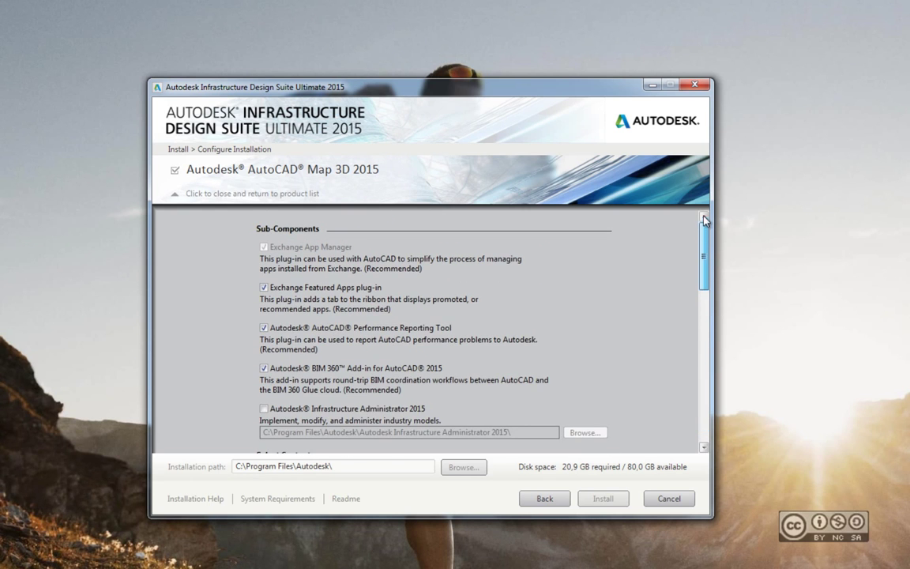
{"action": "left_click", "coordinate": [266, 173]}
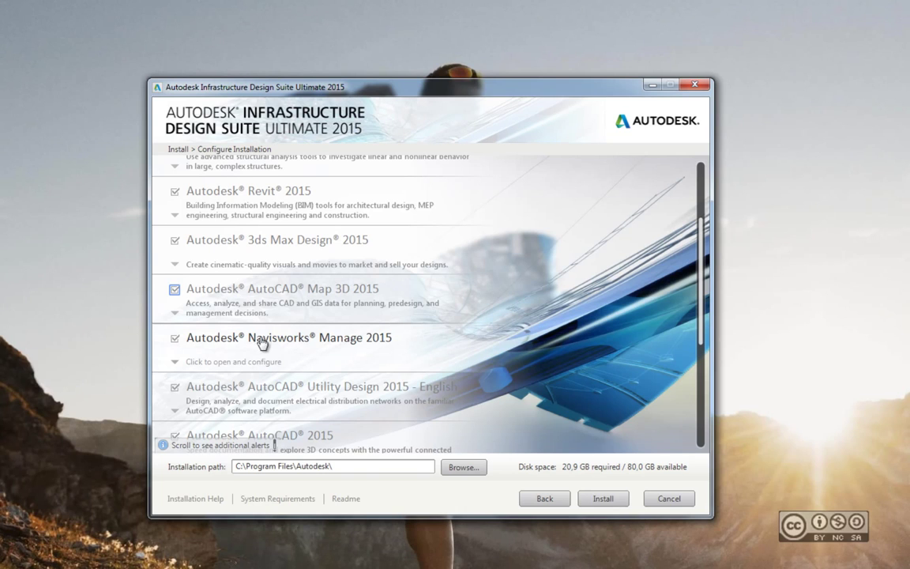
- Check Navisworks Manage 2015's Custom features, set the installation type back to Typical, and return to the product list after reviewing its remaining settings
{"action": "left_click", "coordinate": [262, 339]}
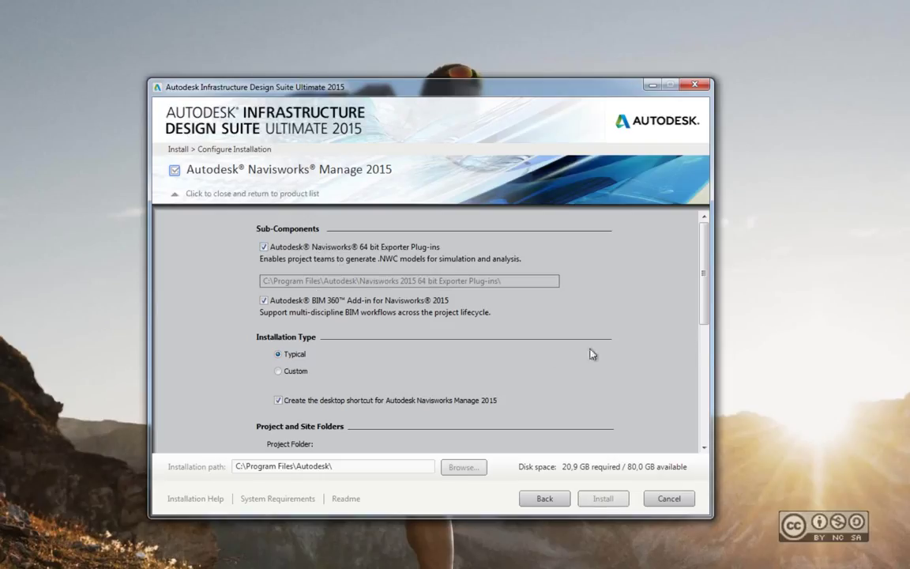
{"action": "scroll", "coordinate": [513, 332], "scroll_direction": "down", "scroll_amount": 2}
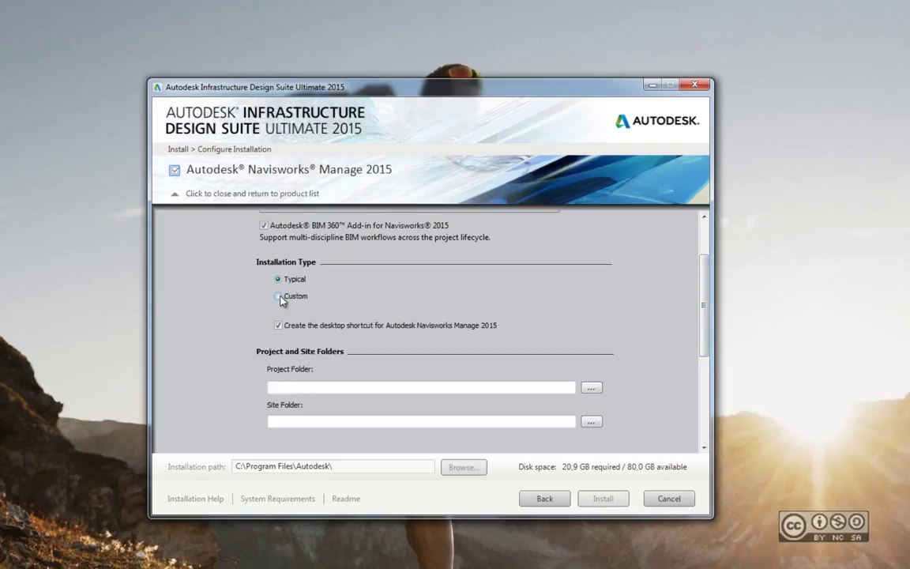
{"action": "left_click", "coordinate": [301, 300]}
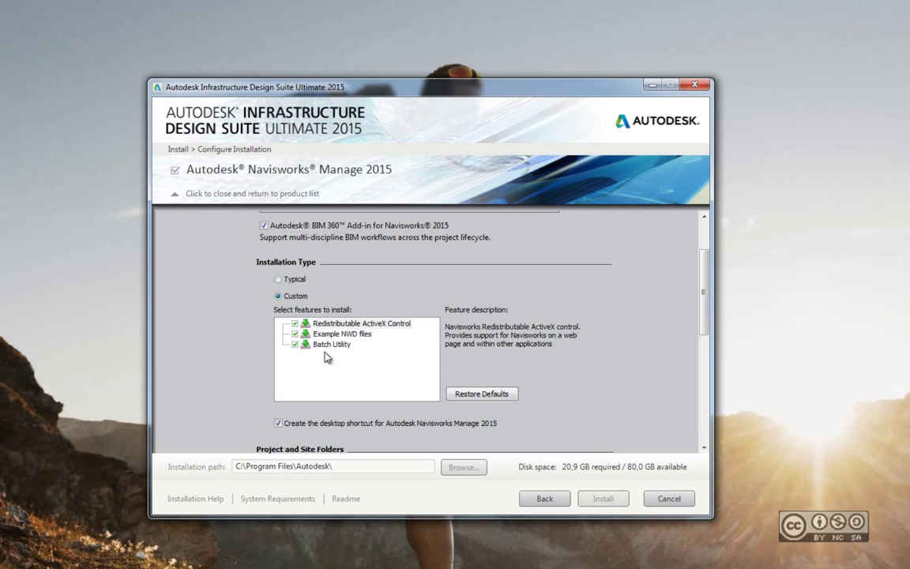
{"action": "scroll", "coordinate": [337, 351], "scroll_direction": "up", "scroll_amount": 2}
{"action": "left_click", "coordinate": [278, 333]}
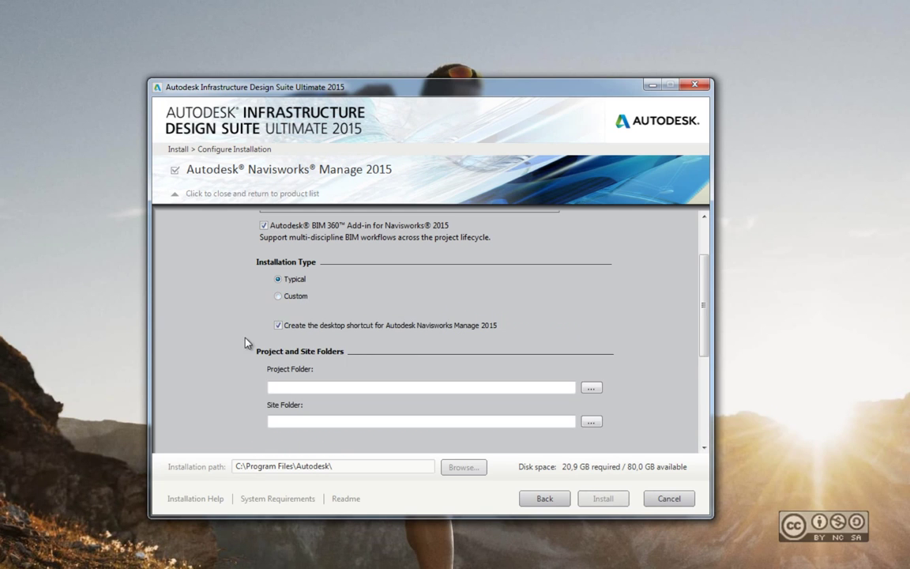
{"action": "scroll", "coordinate": [706, 402], "scroll_direction": "down", "scroll_amount": 4}
{"action": "scroll", "coordinate": [706, 401], "scroll_direction": "down", "scroll_amount": 3}
{"action": "scroll", "coordinate": [707, 379], "scroll_direction": "up", "scroll_amount": 8}
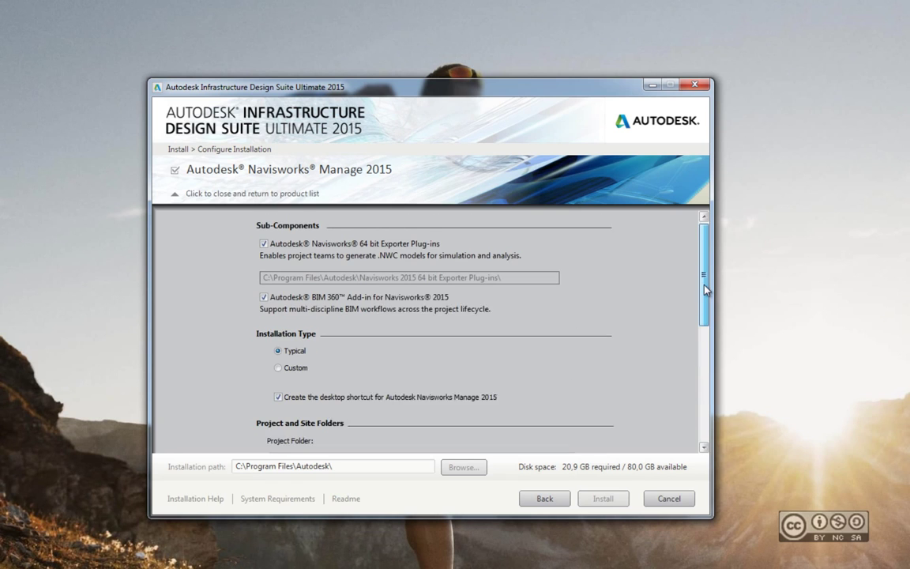
{"action": "left_click", "coordinate": [276, 176]}
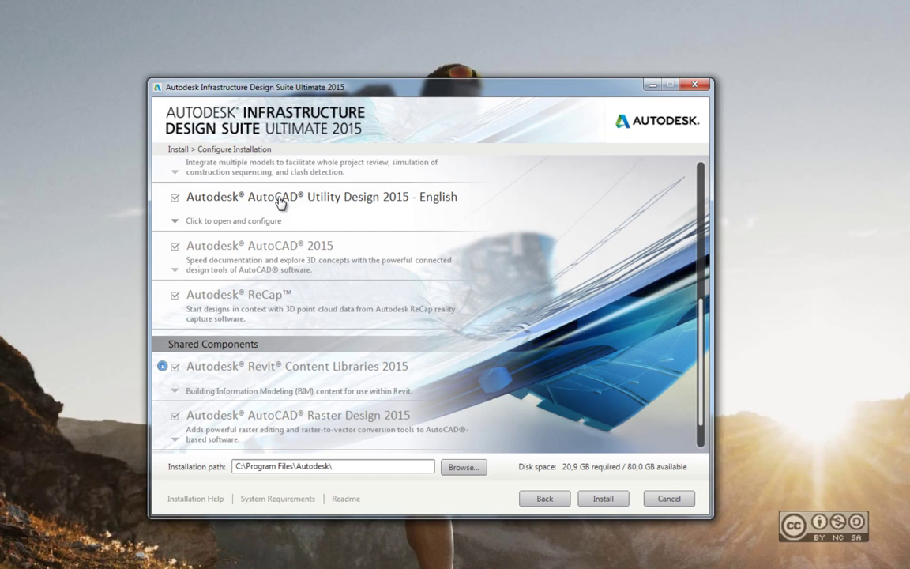
- Check AutoCAD Utility Design 2015's Custom feature list, set its installation type back to Typical, and return to the product list
{"action": "left_click", "coordinate": [282, 202]}
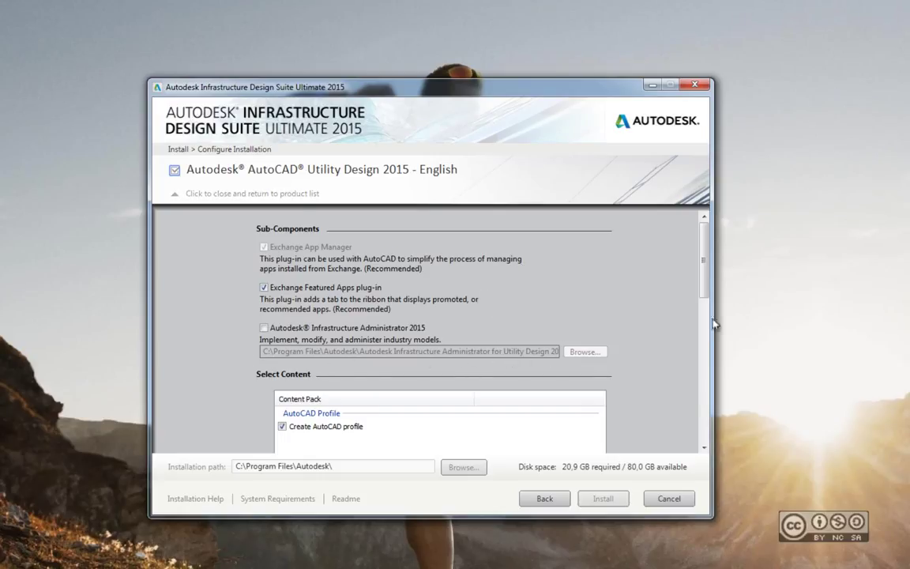
{"action": "scroll", "coordinate": [714, 276], "scroll_direction": "down", "scroll_amount": 5}
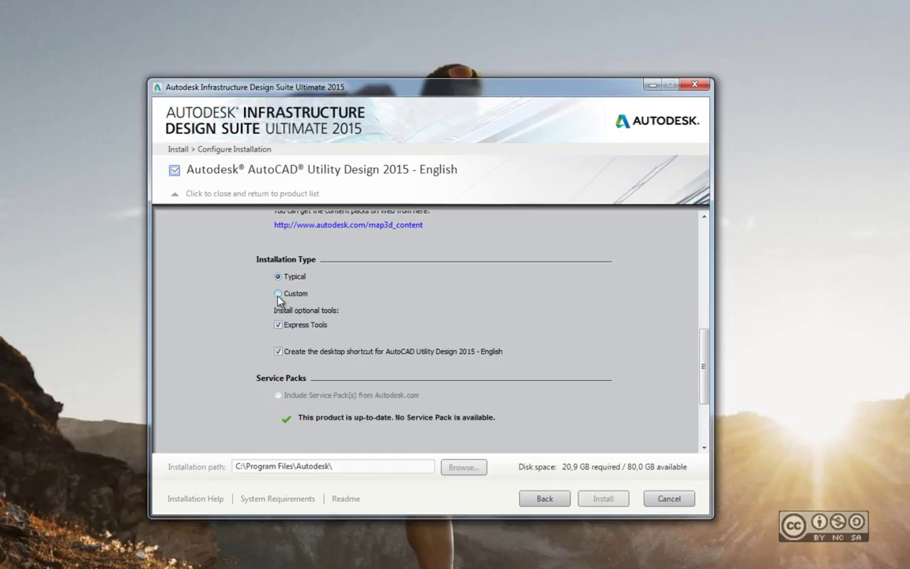
{"action": "left_click", "coordinate": [278, 294]}
{"action": "mouse_move", "coordinate": [433, 342]}
{"action": "left_mouse_down"}
{"action": "mouse_move", "coordinate": [437, 374]}
{"action": "mouse_move", "coordinate": [433, 342]}
{"action": "left_mouse_up"}
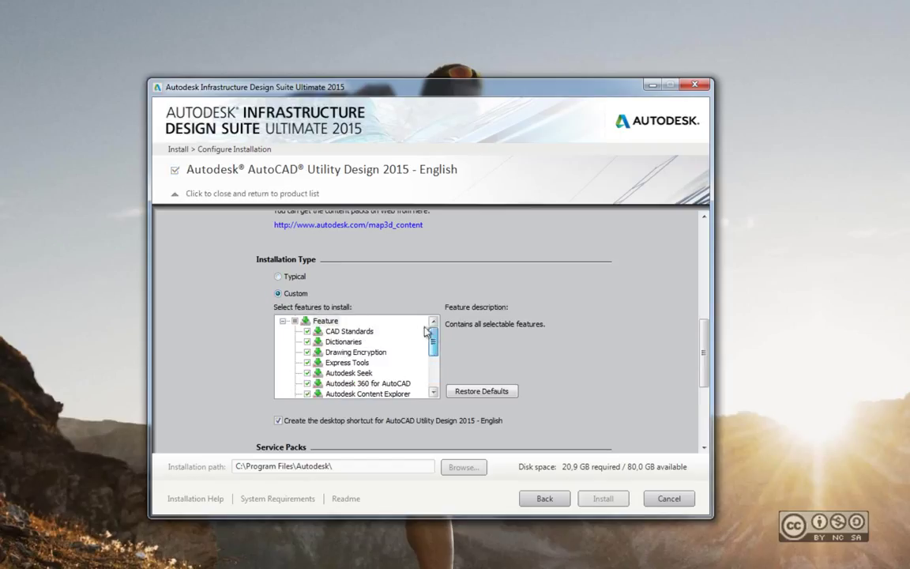
{"action": "left_click", "coordinate": [278, 278]}
{"action": "mouse_move", "coordinate": [703, 346]}
{"action": "left_mouse_down"}
{"action": "mouse_move", "coordinate": [703, 381]}
{"action": "mouse_move", "coordinate": [705, 365]}
{"action": "left_mouse_up"}
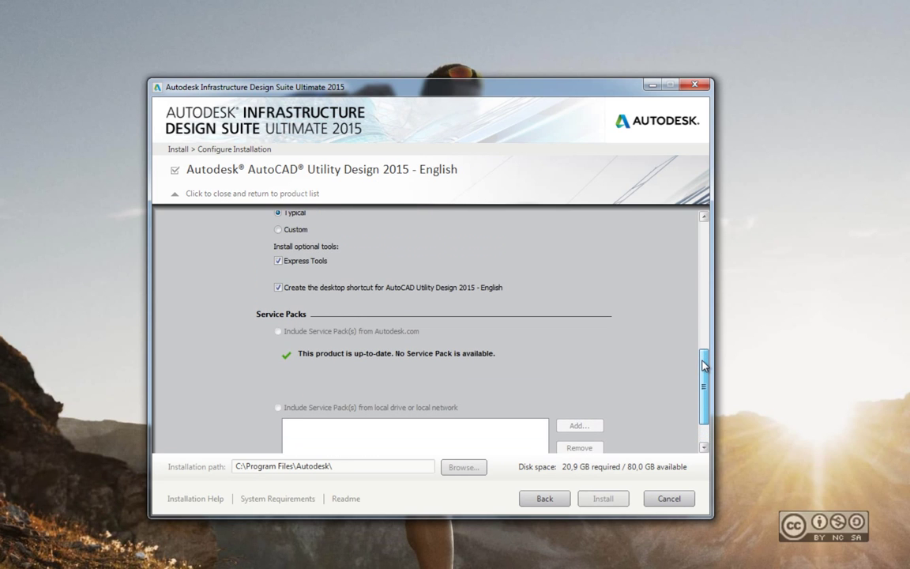
{"action": "scroll", "coordinate": [704, 365], "scroll_direction": "up", "scroll_amount": 5}
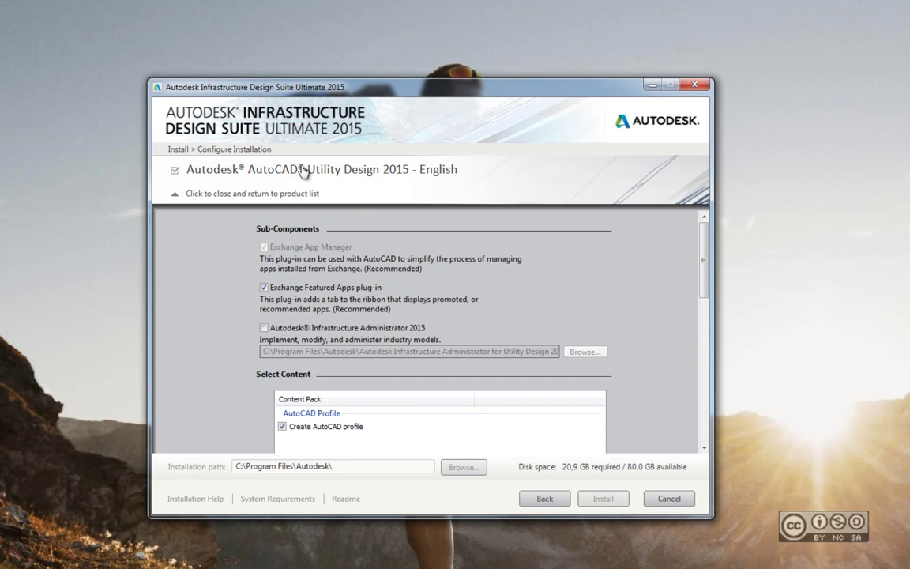
{"action": "left_click", "coordinate": [270, 161]}
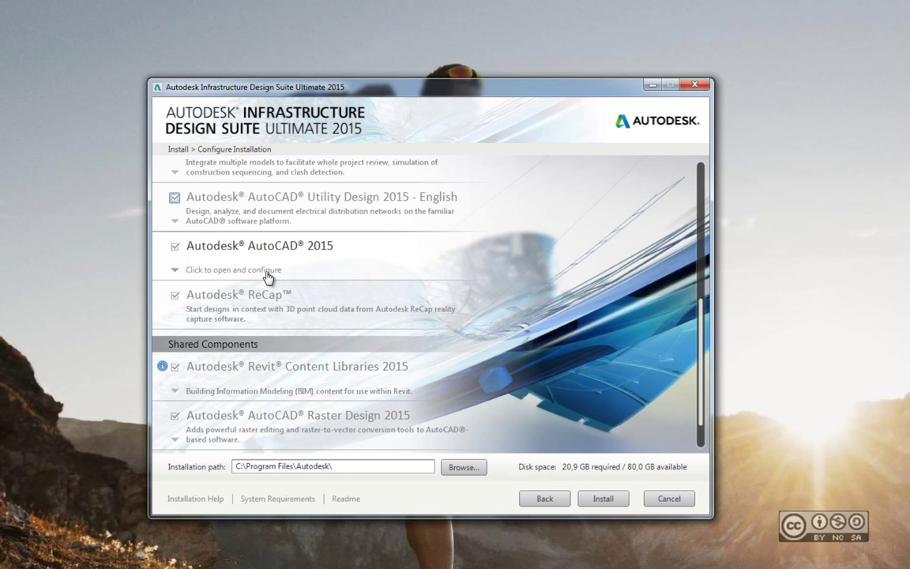
- Set AutoCAD 2015's installation type to Custom, look over its features and remaining settings, and return to the product list
{"action": "left_click", "coordinate": [253, 251]}
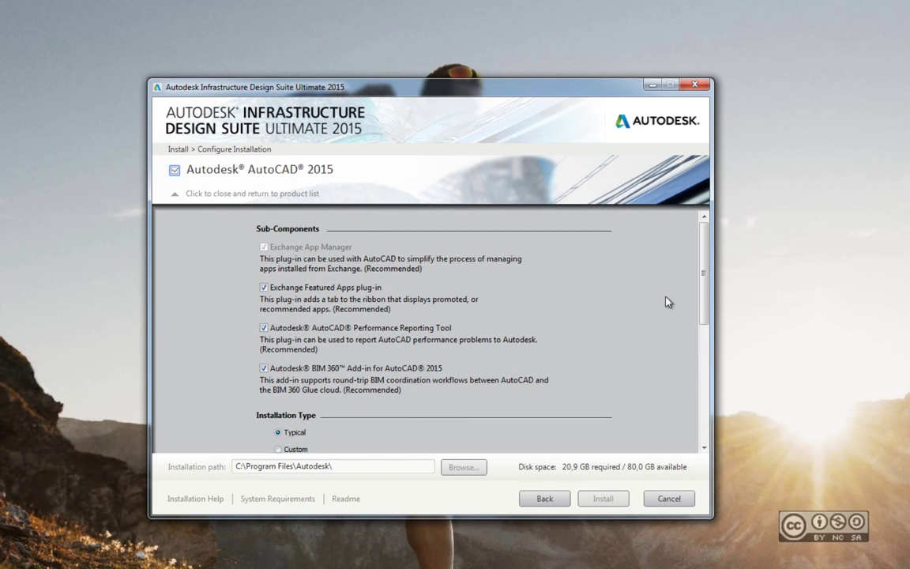
{"action": "scroll", "coordinate": [667, 302], "scroll_direction": "down", "scroll_amount": 5}
{"action": "left_click", "coordinate": [294, 281]}
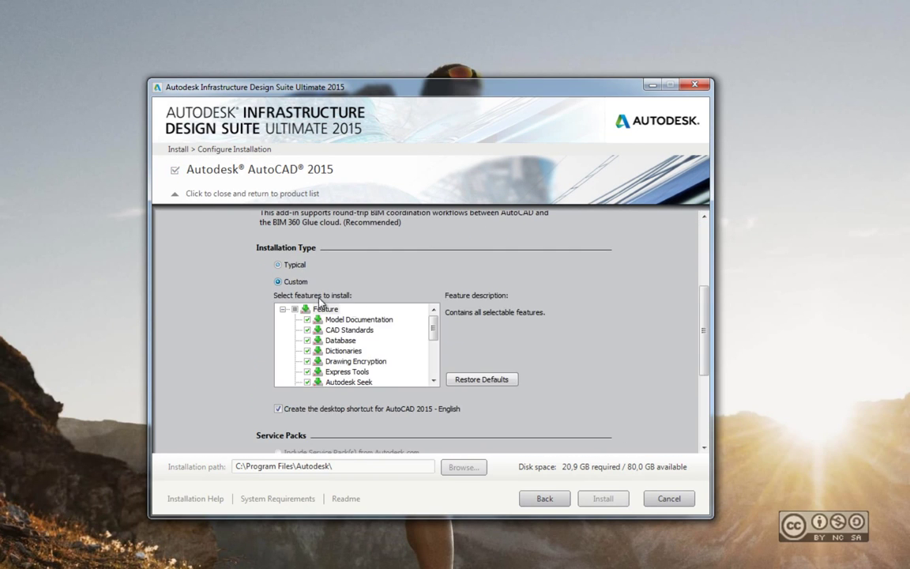
{"action": "scroll", "coordinate": [433, 351], "scroll_direction": "down", "scroll_amount": 4}
{"action": "scroll", "coordinate": [636, 257], "scroll_direction": "up", "scroll_amount": 3}
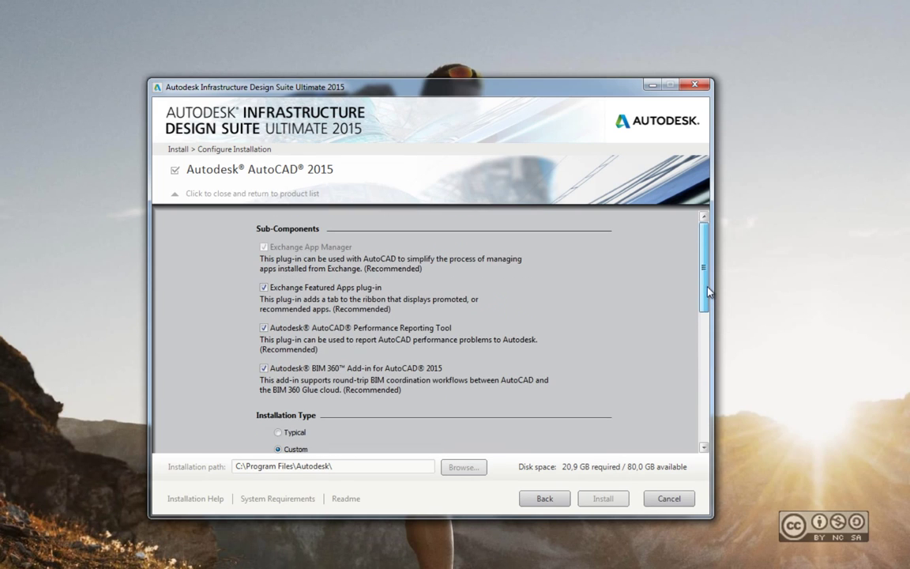
{"action": "left_click", "coordinate": [277, 178]}
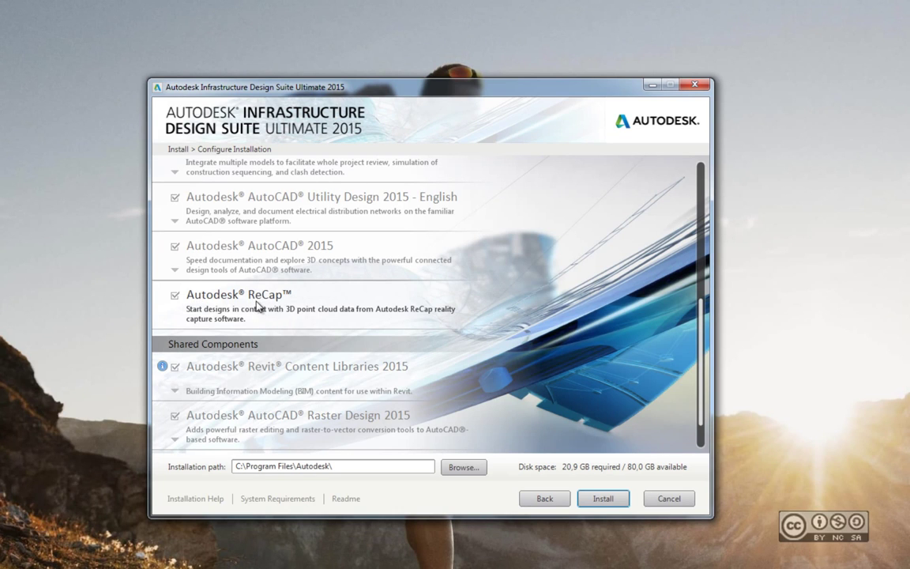
- Include the English US Metric content pack in the Autodesk Revit Content Libraries 2015 configuration
{"action": "scroll", "coordinate": [237, 298], "scroll_direction": "down", "scroll_amount": 1}
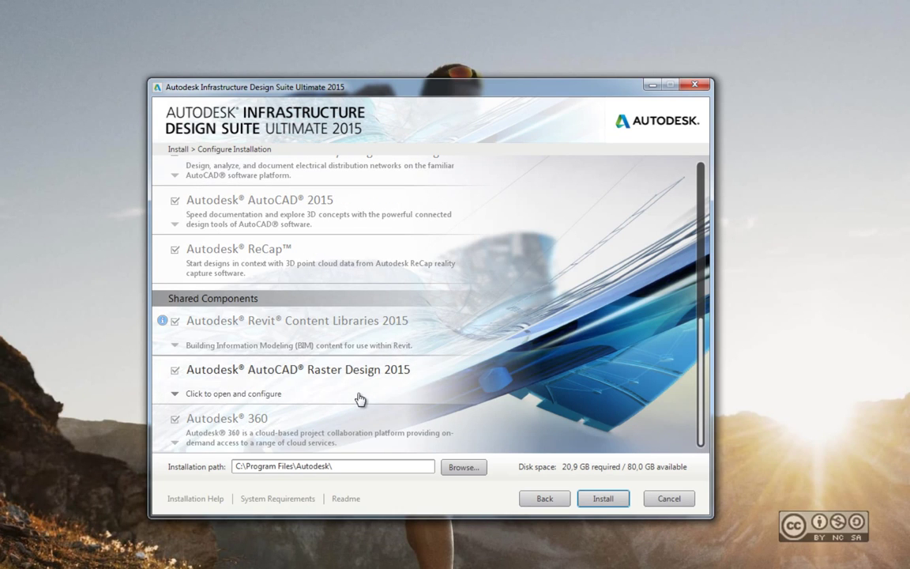
{"action": "left_click", "coordinate": [339, 325]}
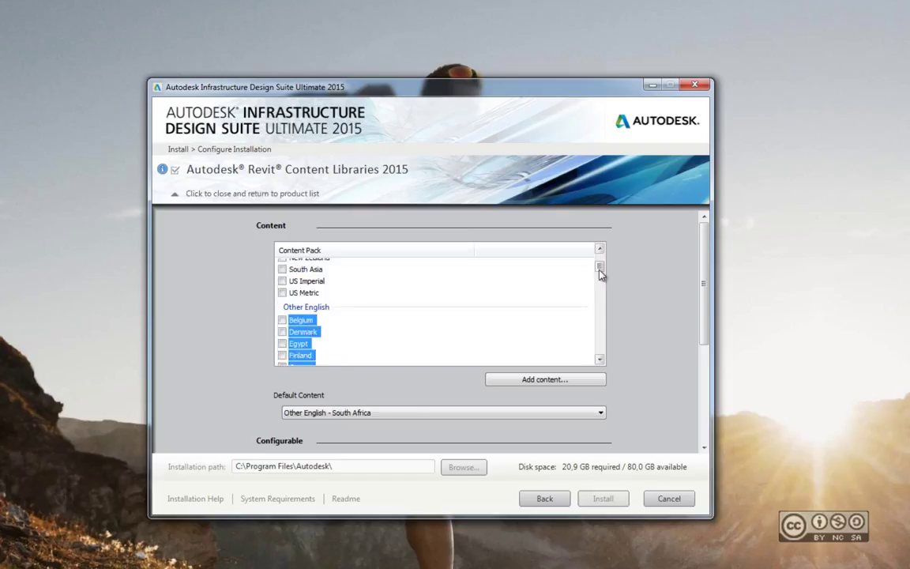
{"action": "scroll", "coordinate": [600, 262], "scroll_direction": "up", "scroll_amount": 3}
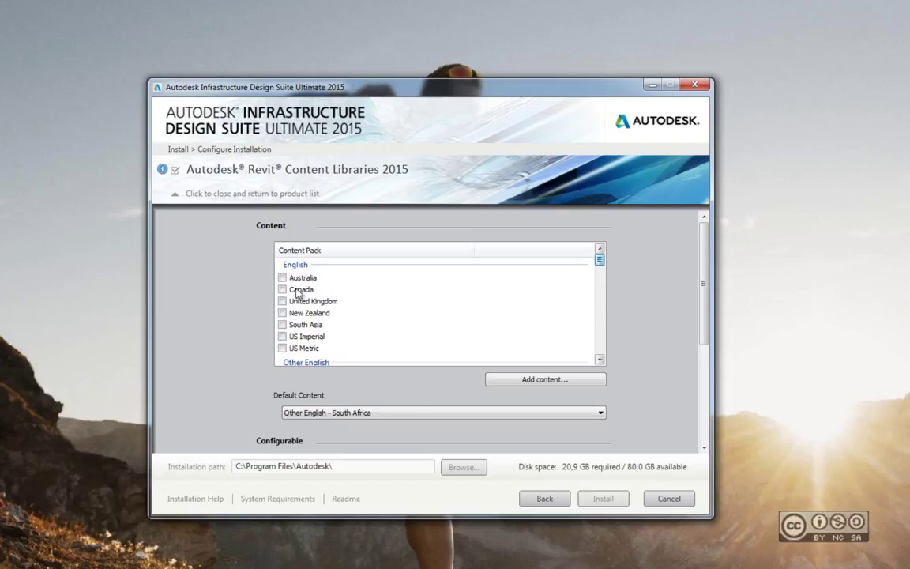
{"action": "left_click", "coordinate": [304, 349]}
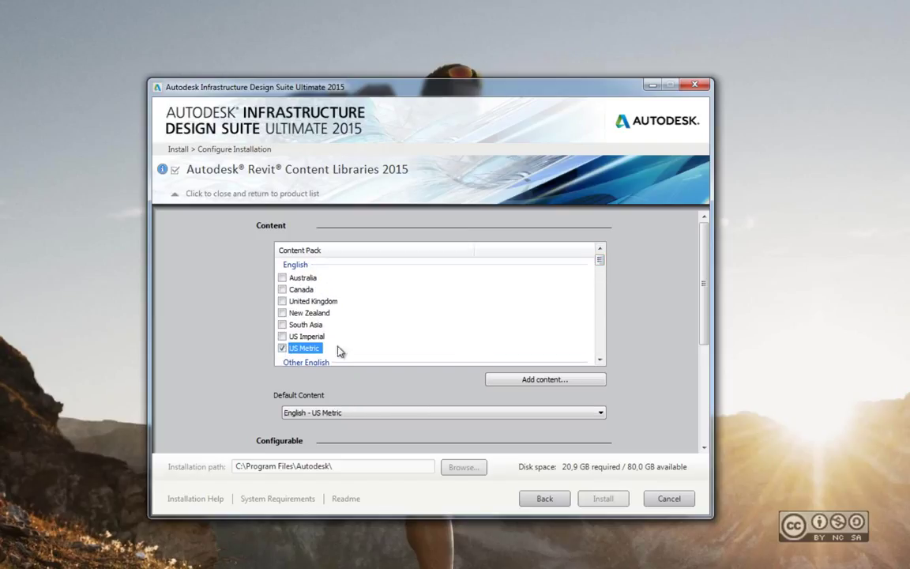
- Check the Revit Content Libraries' default content and configurable content paths, then return to the product list
{"action": "left_click_drag", "start_coordinate": [704, 337], "coordinate": [705, 388]}
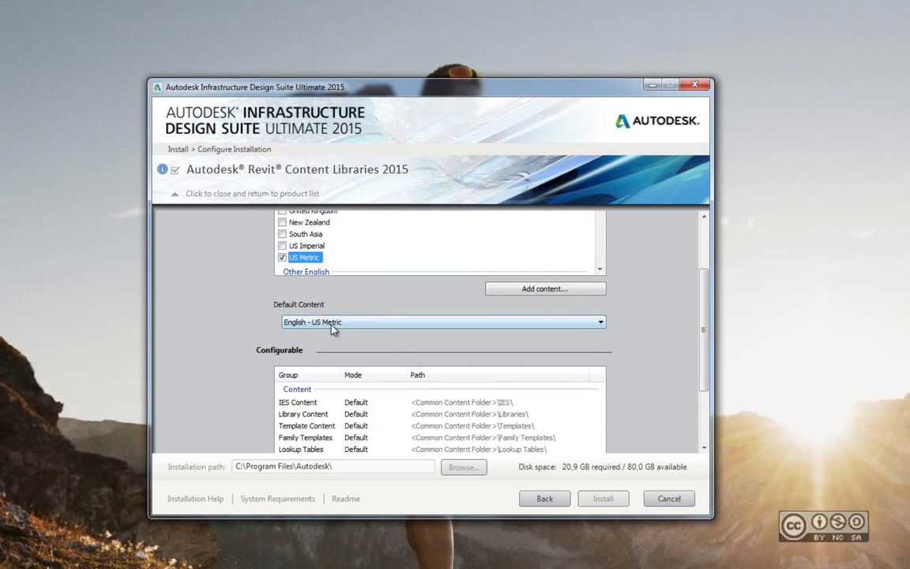
{"action": "left_click_drag", "start_coordinate": [703, 343], "coordinate": [703, 393]}
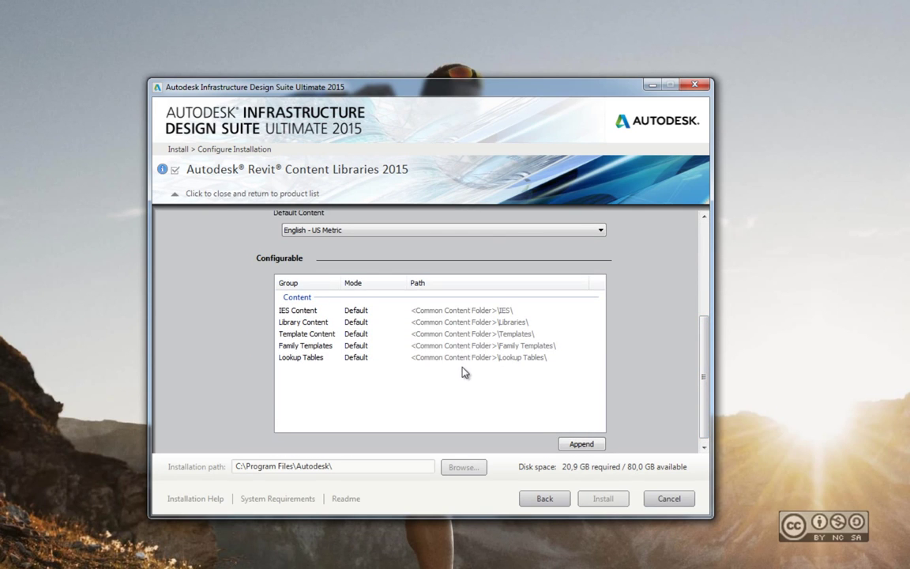
{"action": "scroll", "coordinate": [411, 386], "scroll_direction": "down", "scroll_amount": 1}
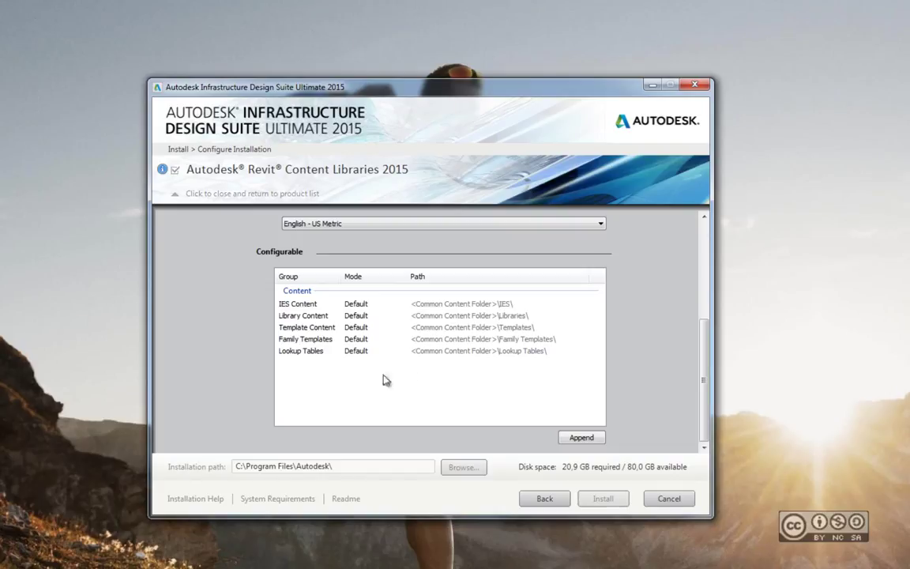
{"action": "scroll", "coordinate": [501, 359], "scroll_direction": "up", "scroll_amount": 5}
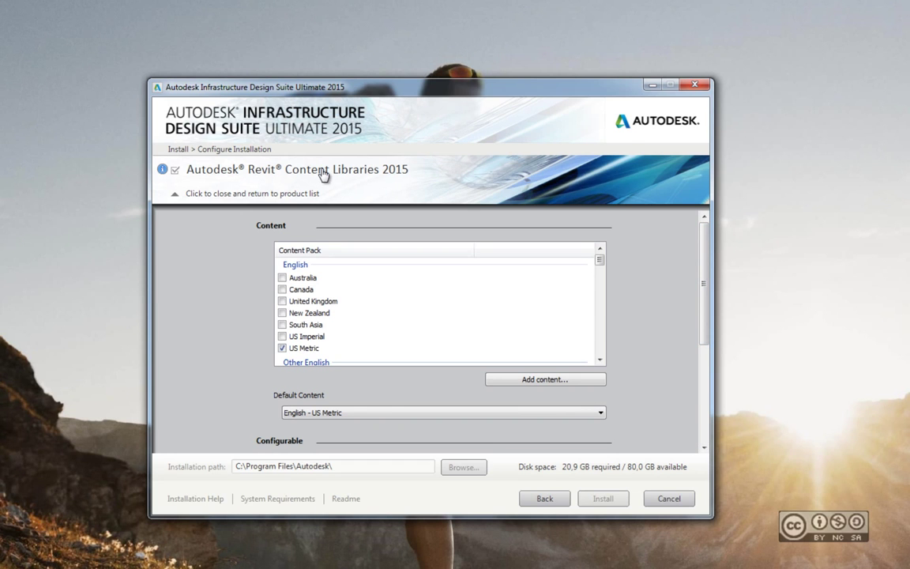
{"action": "scroll", "coordinate": [328, 234], "scroll_direction": "up", "scroll_amount": 1}
{"action": "left_click", "coordinate": [328, 235]}
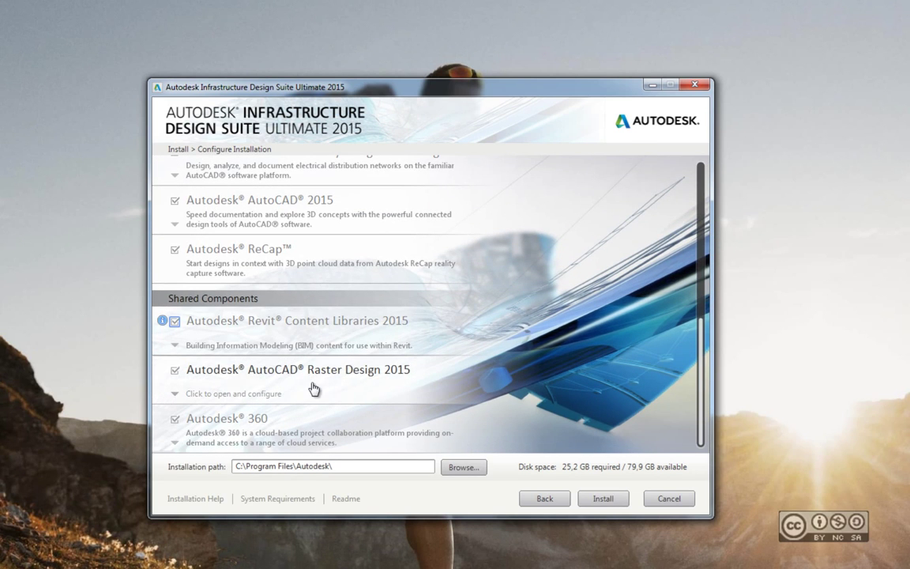
- Check AutoCAD Raster Design 2015's service pack settings and the Autodesk 360 enable option, returning to the product list after each
{"action": "left_click", "coordinate": [300, 374]}
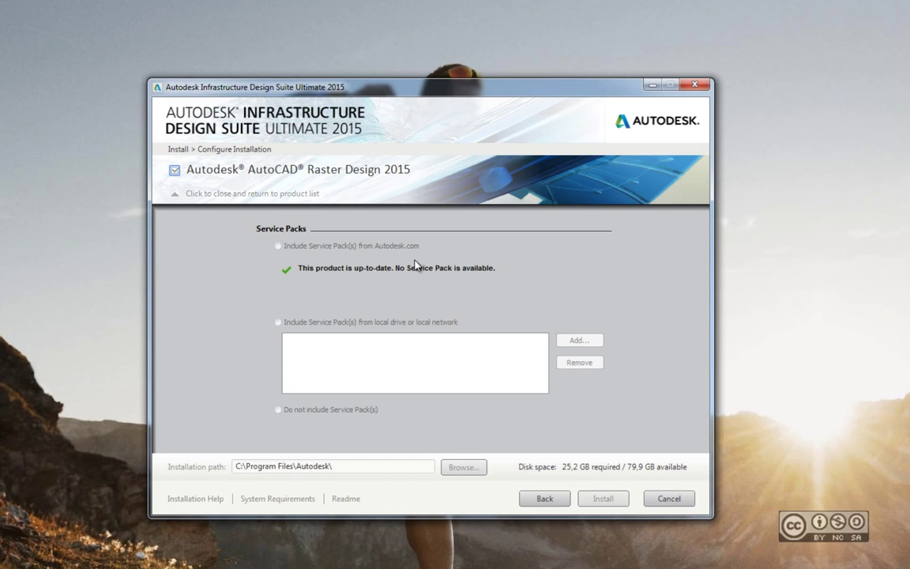
{"action": "left_click", "coordinate": [324, 176]}
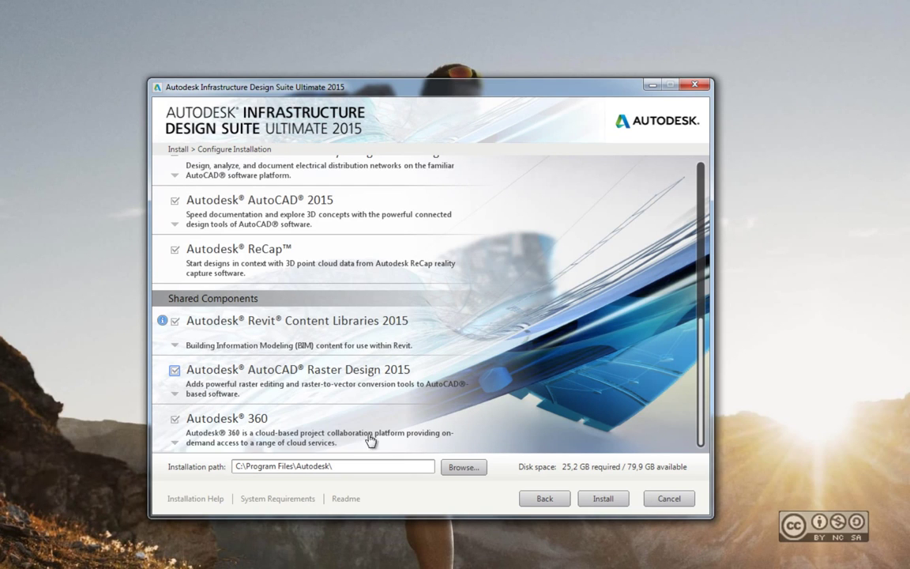
{"action": "left_click", "coordinate": [235, 420]}
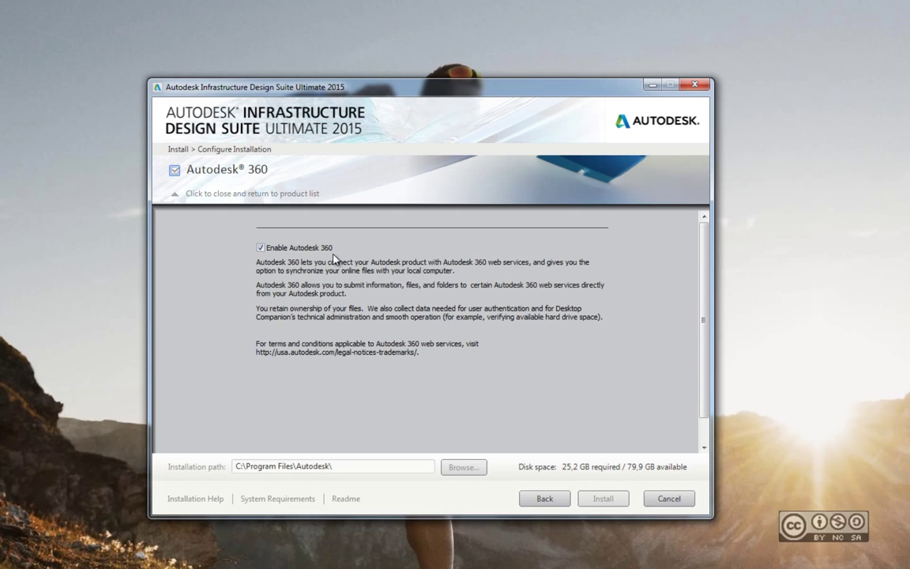
{"action": "left_click", "coordinate": [233, 177]}
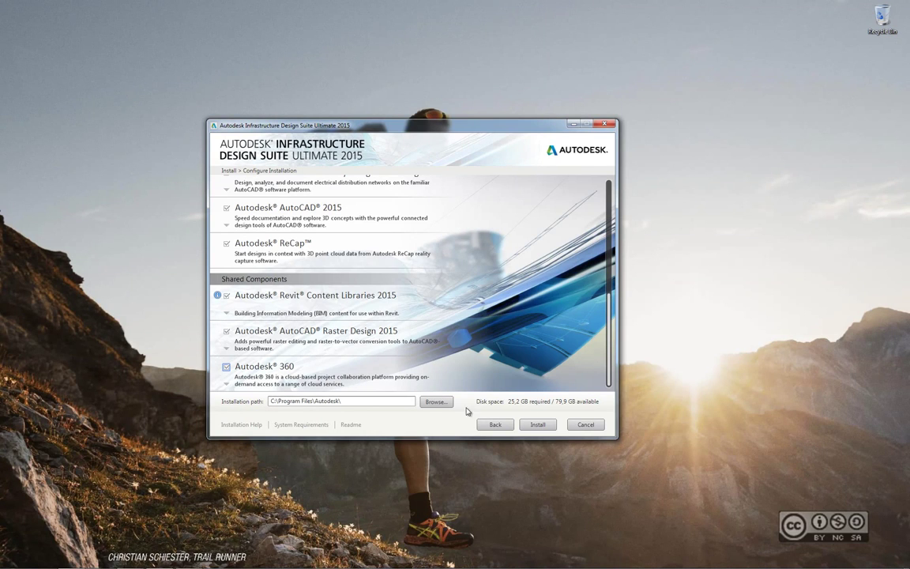
- Install the configured suite products, finish the setup and decline the immediate system restart
{"action": "left_click", "coordinate": [537, 424]}
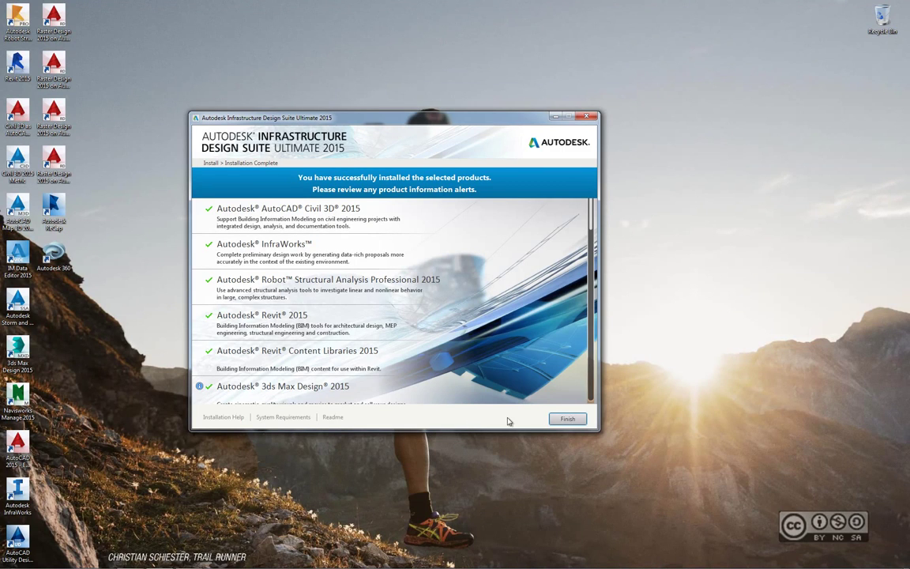
{"action": "left_click", "coordinate": [567, 419]}
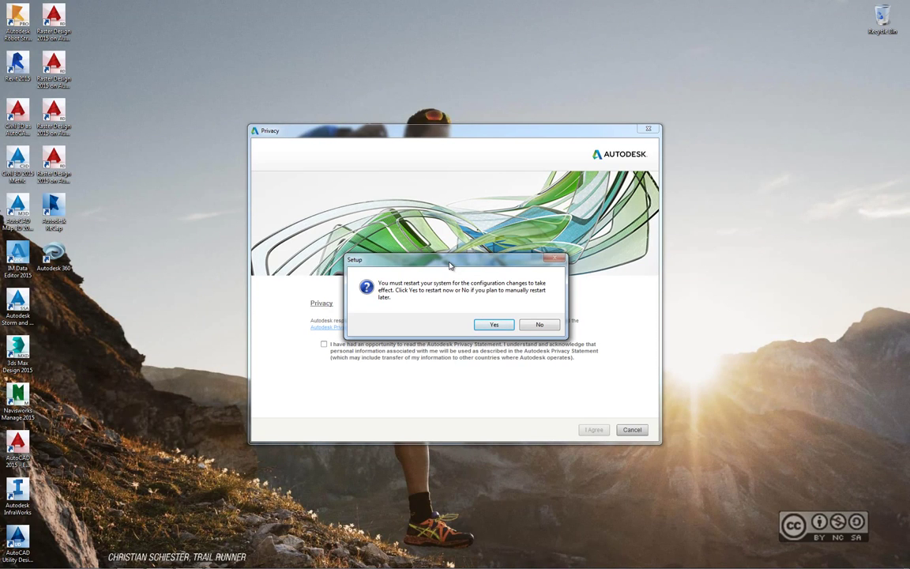
{"action": "left_click", "coordinate": [540, 325]}
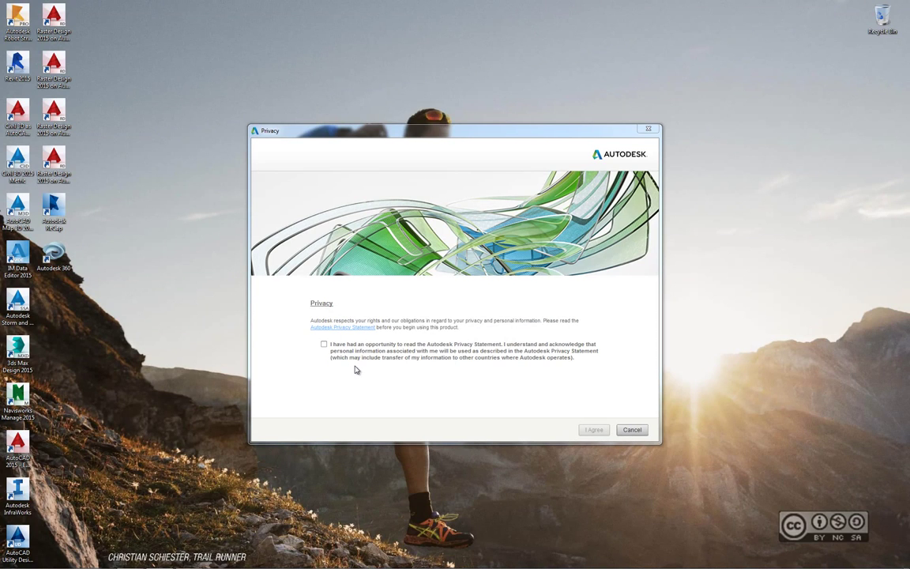
- Accept the Autodesk Privacy Statement and check the Application Manager for available software updates
{"action": "left_click", "coordinate": [323, 344]}
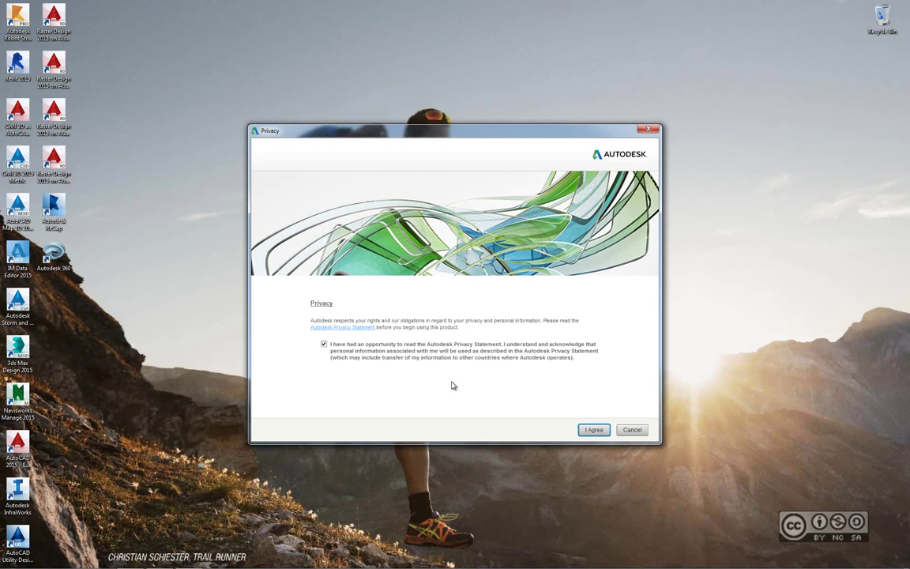
{"action": "left_click", "coordinate": [603, 432]}
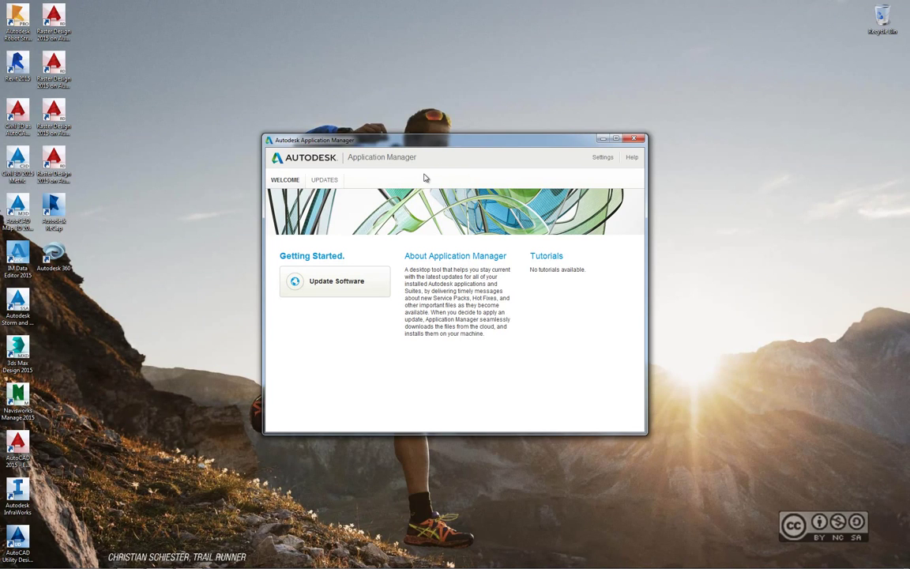
{"action": "left_click", "coordinate": [324, 180]}
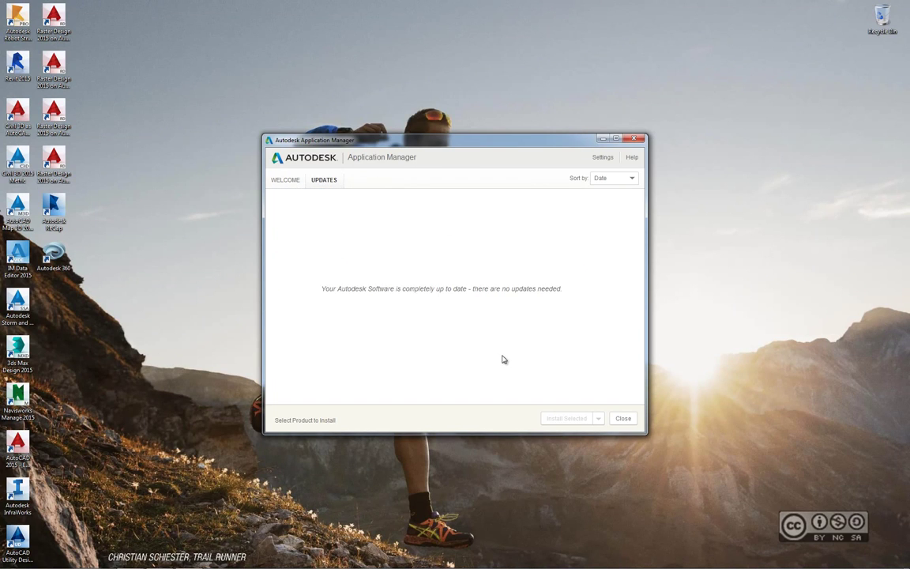